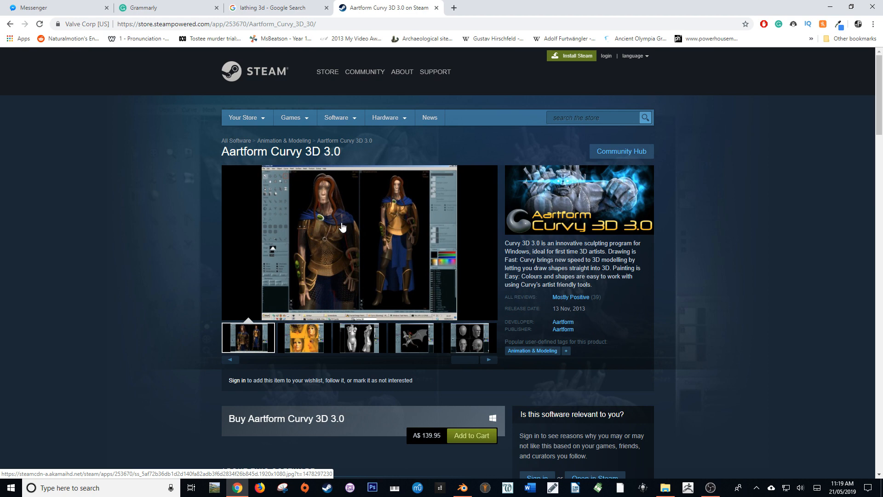
# Look through the sample model screenshots on the Aartform Curvy 3D 3.0 store page.
pyautogui.click(371, 335)
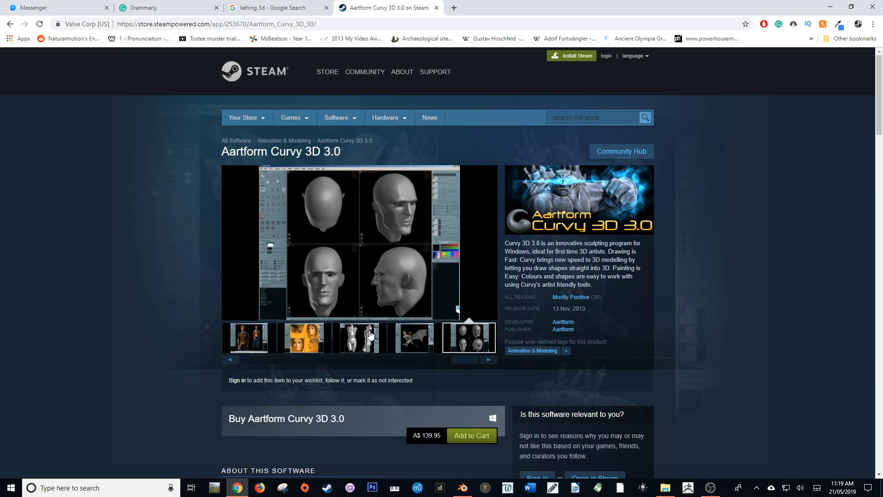
pyautogui.click(420, 349)
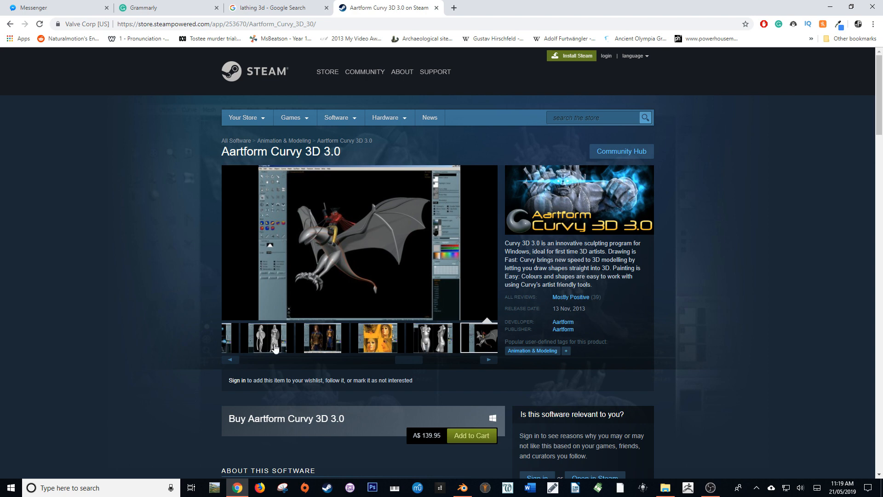
# Switch to Blender and add a Bezier curve at the world origin.
pyautogui.moveTo(501, 8); pyautogui.dragTo(0, 336)
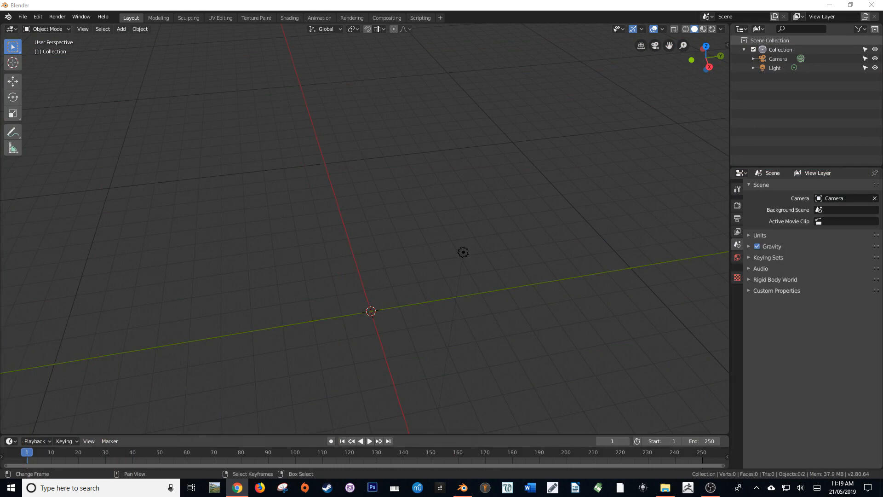
pyautogui.click(317, 4)
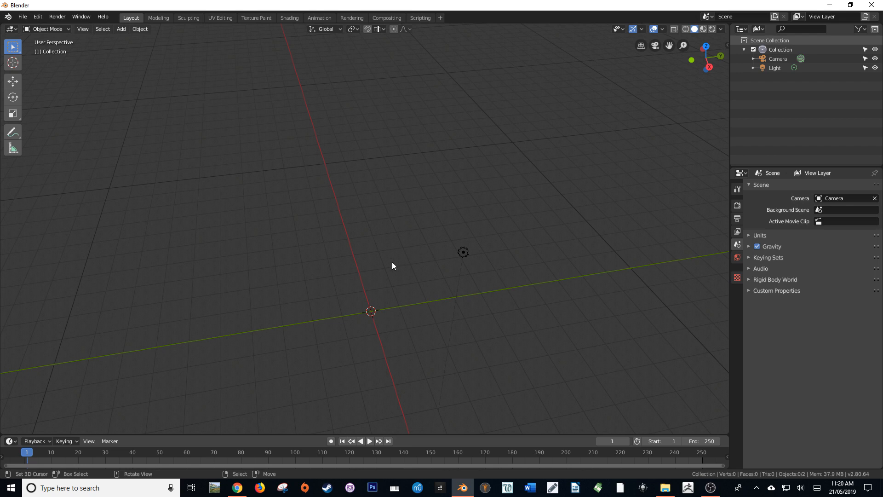
pyautogui.moveTo(405, 351); pyautogui.dragTo(393, 307, button='middle')
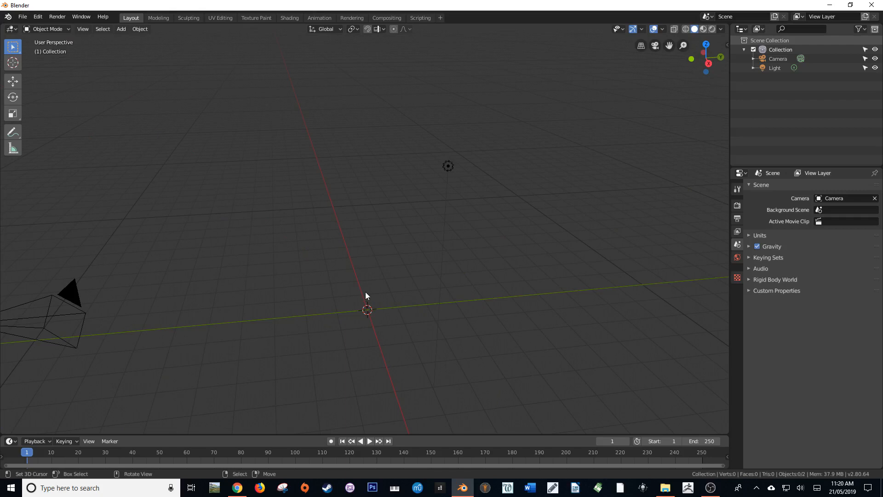
pyautogui.hotkey('shift', 'a')
pyautogui.moveTo(366, 292)
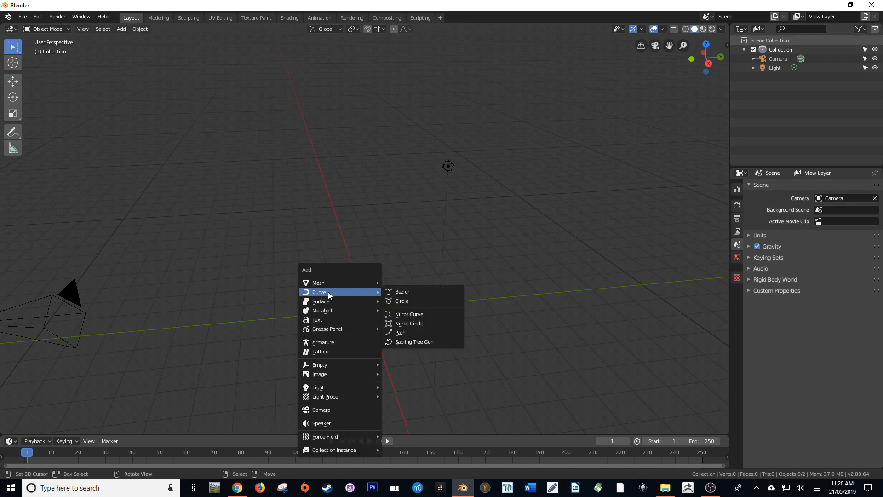
pyautogui.click(406, 293)
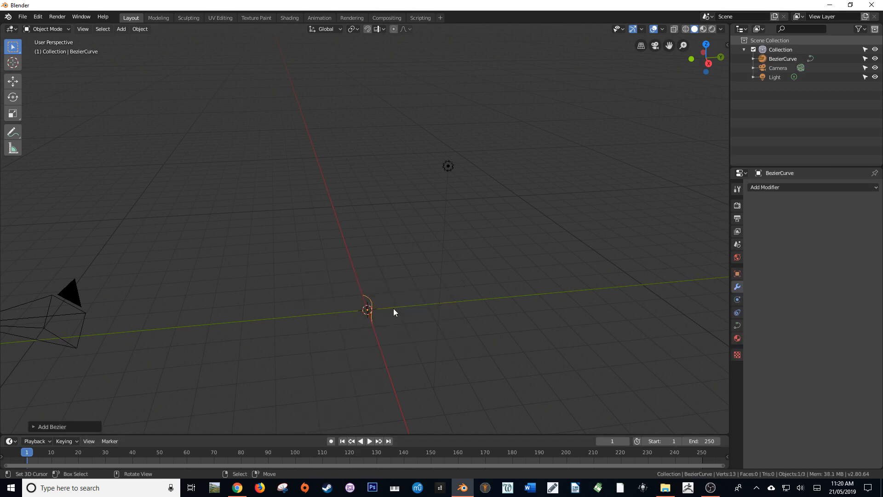
# In Edit Mode, rotate all the curve's points 90° about Z and 90° about X so it stands upright in front view.
pyautogui.press('KP_1')
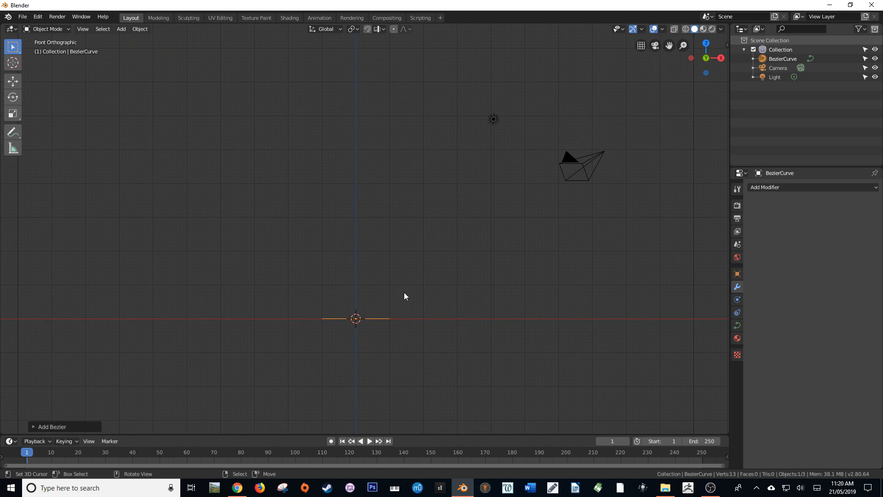
pyautogui.press('Tab')
pyautogui.press('r')
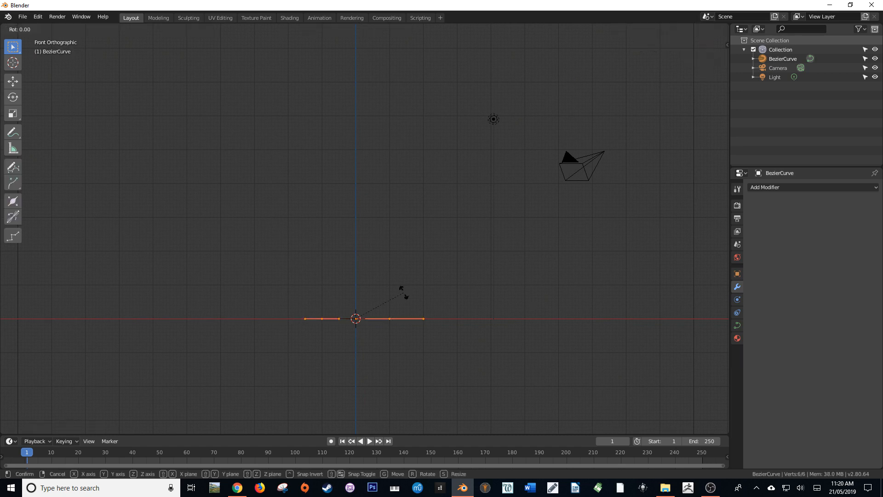
pyautogui.press('z')
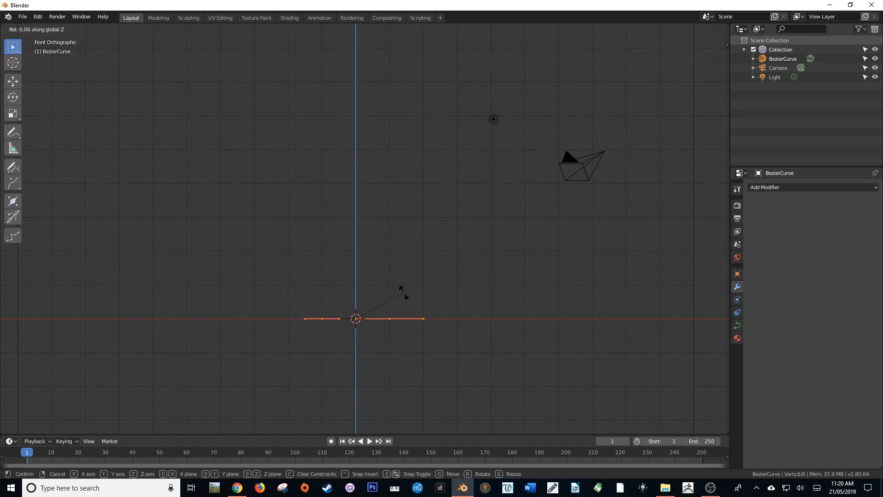
pyautogui.write('90')
pyautogui.press('Return')
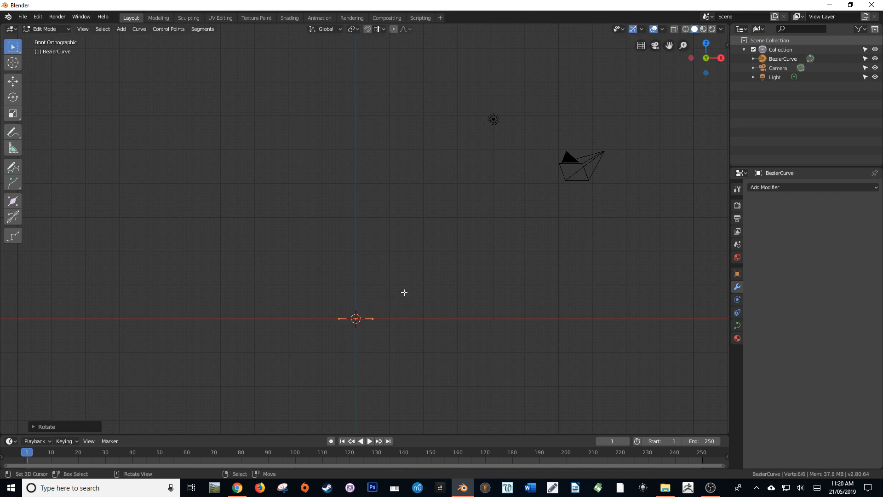
pyautogui.write('rx90')
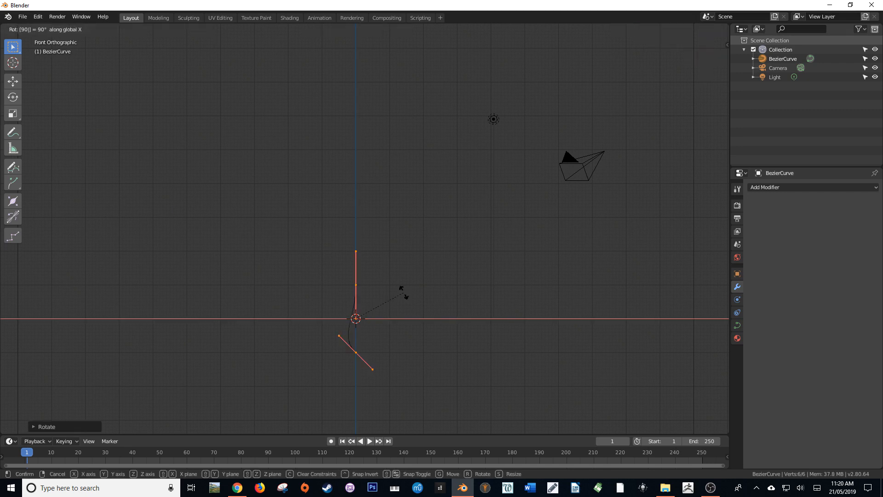
pyautogui.press('Return')
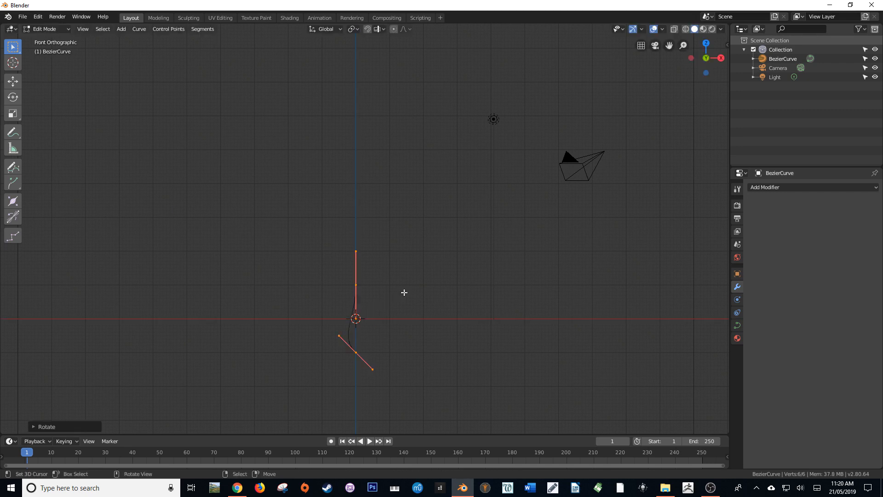
# Move all the curve's points along X in the negative direction, away from the object's origin.
pyautogui.press('g')
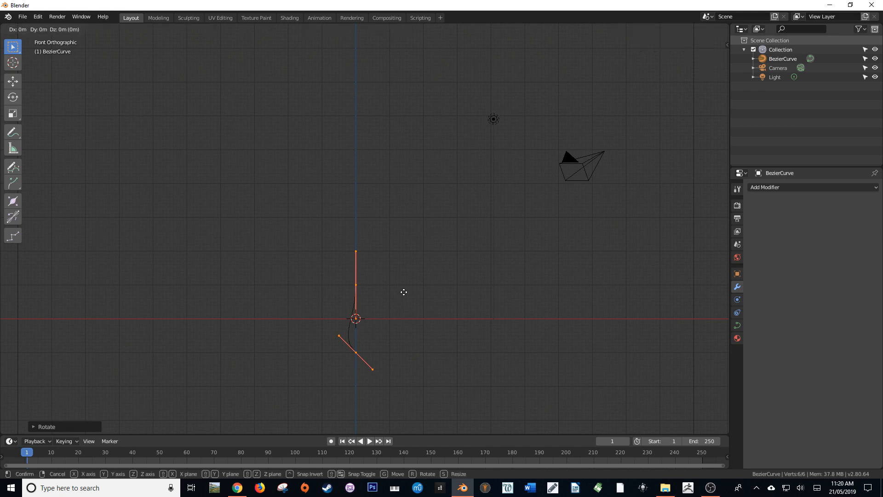
pyautogui.press('x')
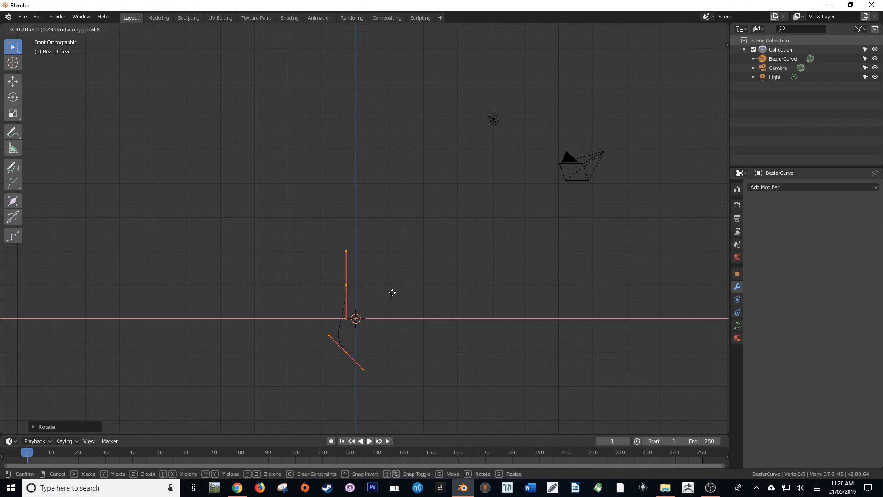
pyautogui.press('Return')
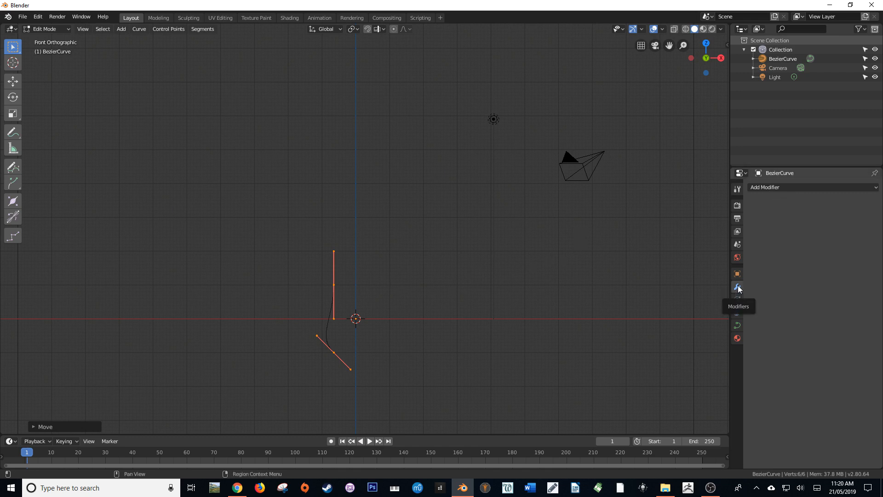
# Add a Screw modifier to the Bezier curve and inspect the lathed shape from several angles.
pyautogui.click(782, 187)
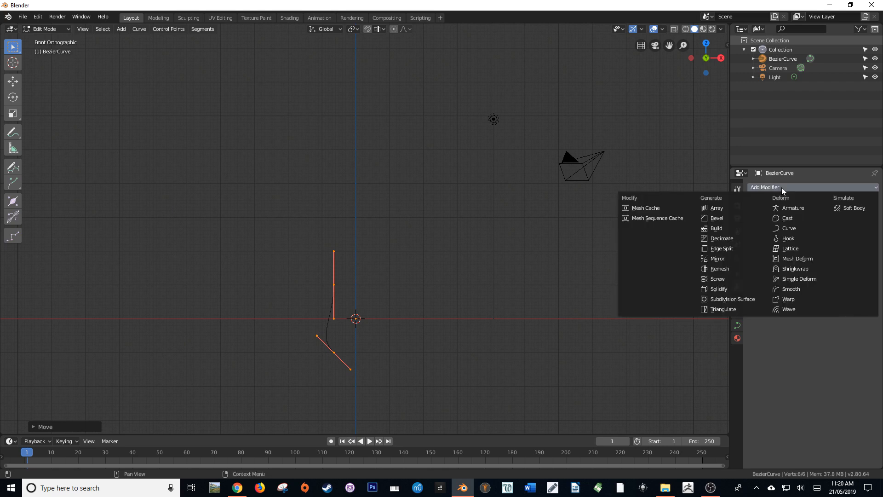
pyautogui.click(732, 279)
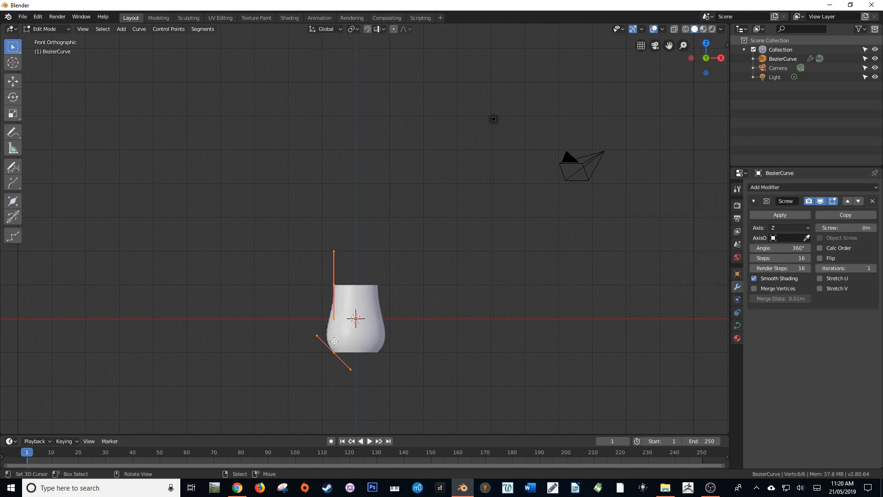
pyautogui.moveTo(336, 323); pyautogui.dragTo(322, 310, button='middle')
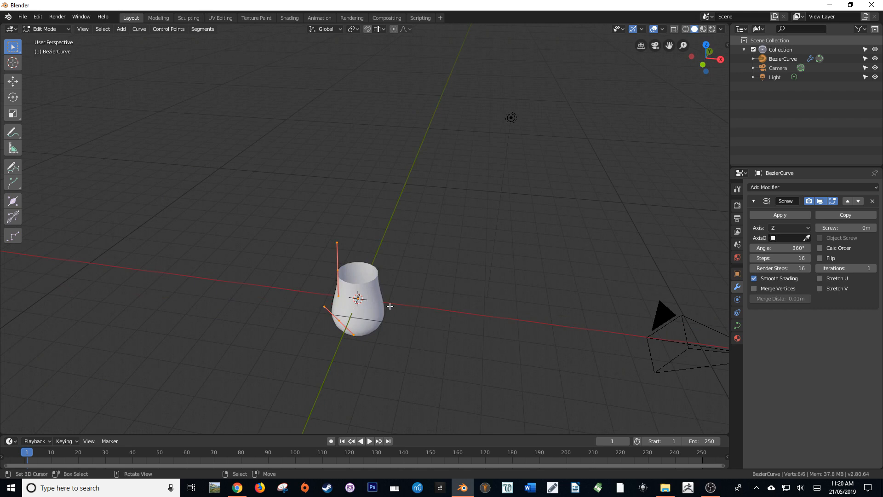
pyautogui.press('KP_7')
pyautogui.scroll(4, 388, 304)
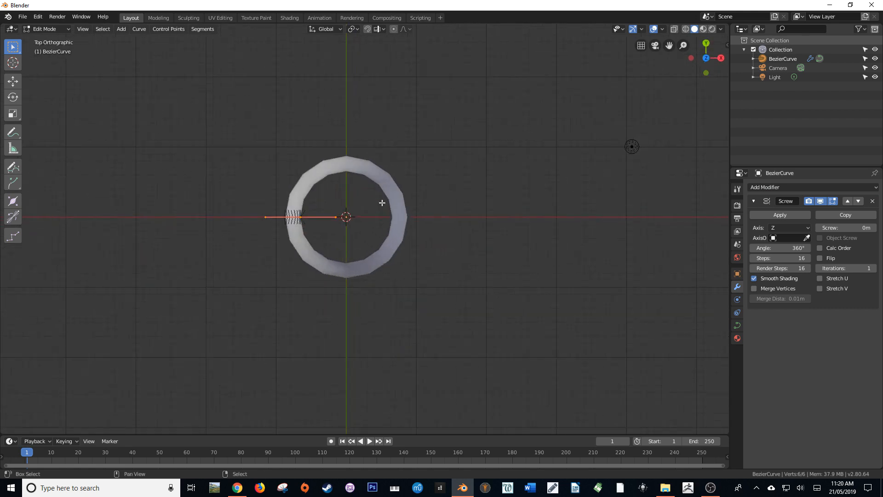
pyautogui.keyDown('shift'); pyautogui.moveTo(382, 202); pyautogui.dragTo(389, 244, button='middle'); pyautogui.keyUp('shift')
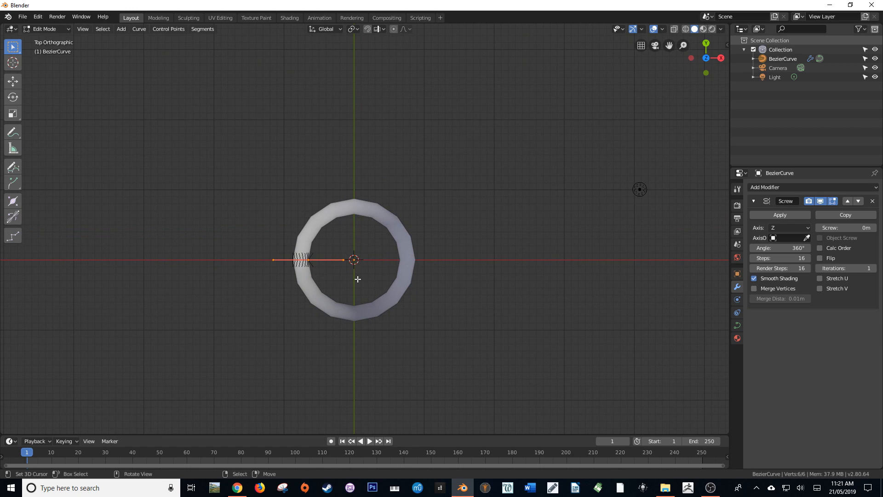
pyautogui.moveTo(358, 279); pyautogui.dragTo(372, 184, button='middle')
pyautogui.press('KP_1')
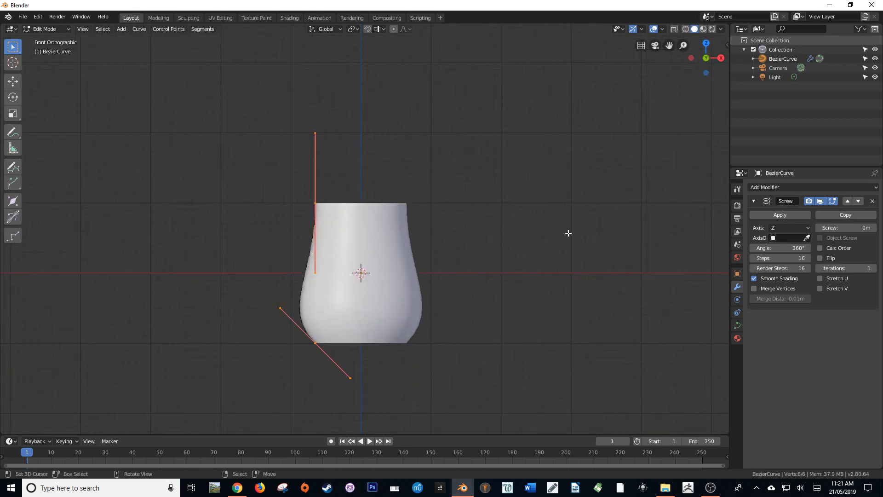
# Try a Screw modifier angle of 118.8° and reset it to 360°.
pyautogui.moveTo(782, 248); pyautogui.dragTo(704, 248)
pyautogui.click(781, 248)
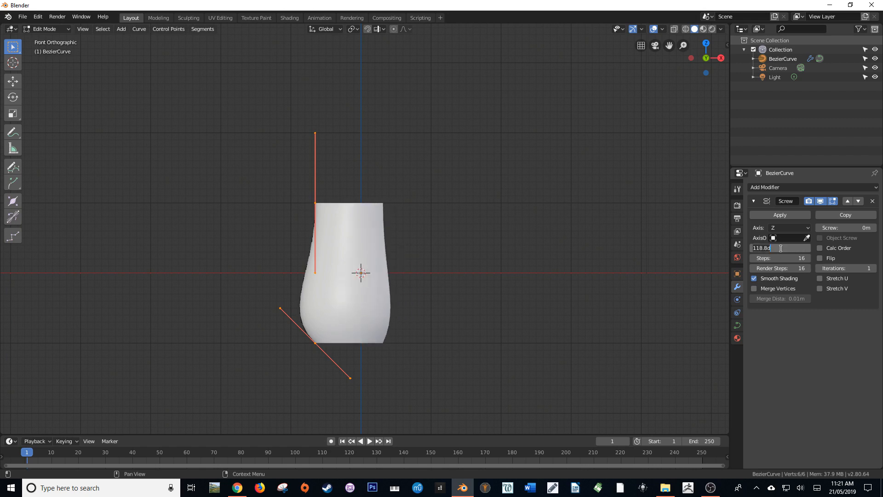
pyautogui.write('360')
pyautogui.press('Return')
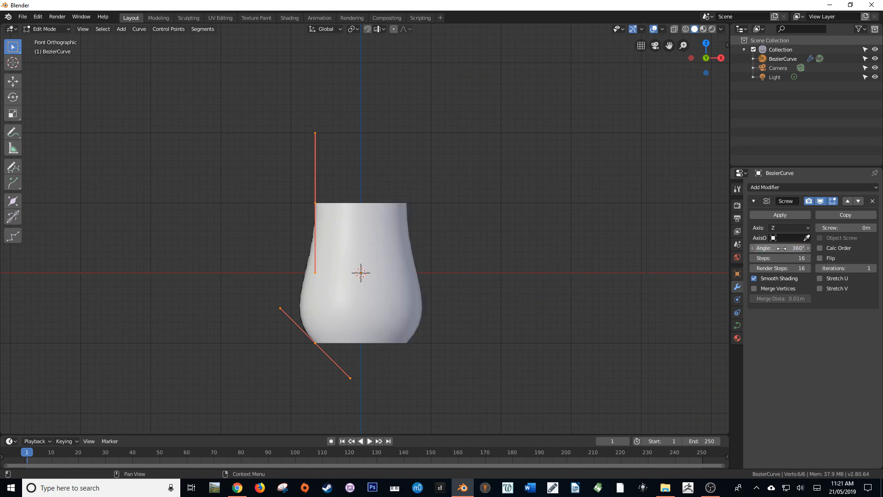
# Try 86 viewport steps in the Screw modifier and reset them to 16.
pyautogui.moveTo(595, 243); pyautogui.dragTo(662, 288, button='middle')
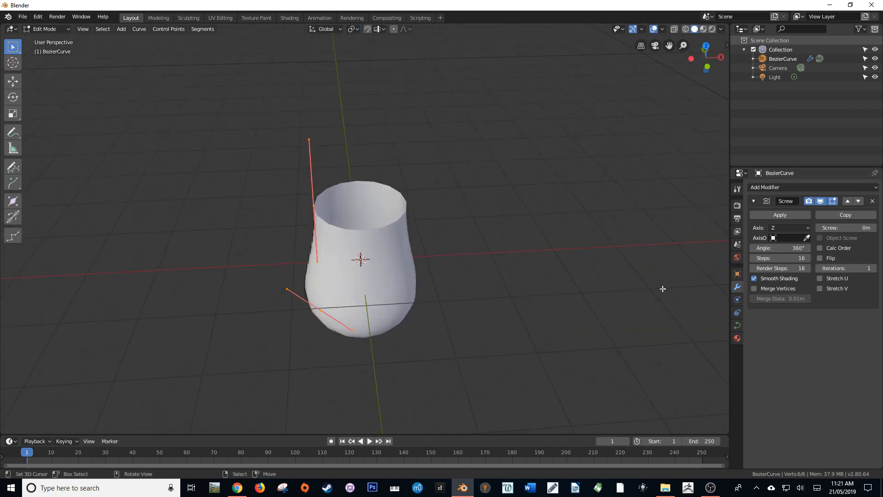
pyautogui.moveTo(780, 258); pyautogui.dragTo(792, 258)
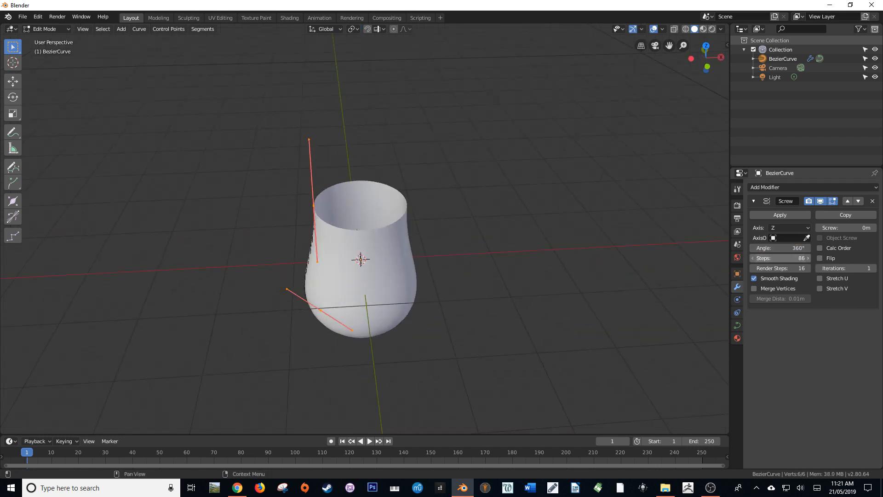
pyautogui.doubleClick(780, 258)
pyautogui.write('16')
pyautogui.press('Return')
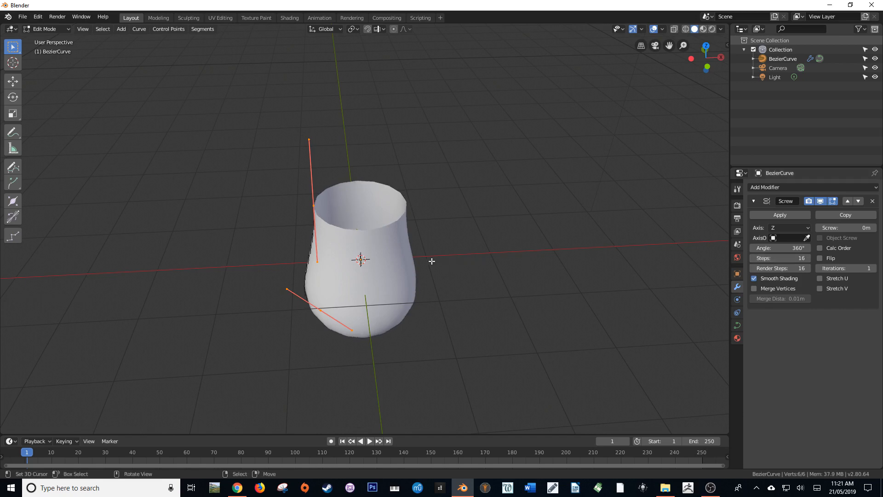
# Move the upper control point outward and down, and rotate its handles to a shallow slope to form a wide bowl.
pyautogui.click(311, 210)
pyautogui.press('KP_1')
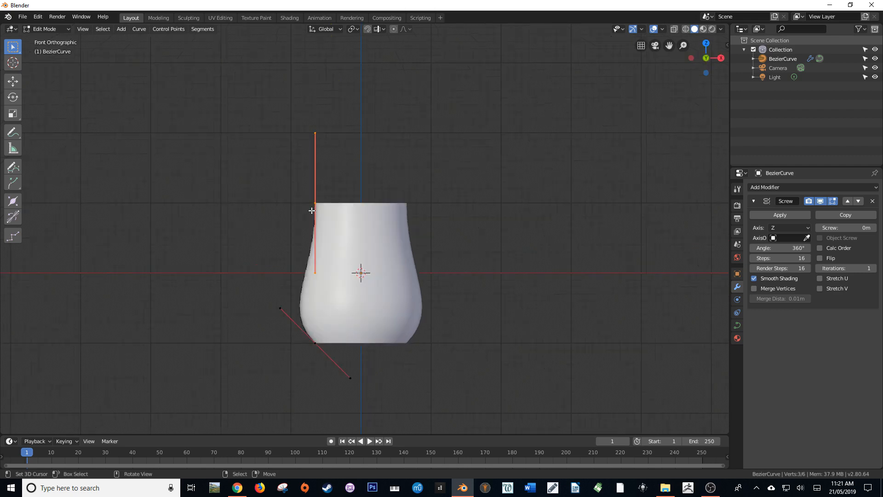
pyautogui.press('g')
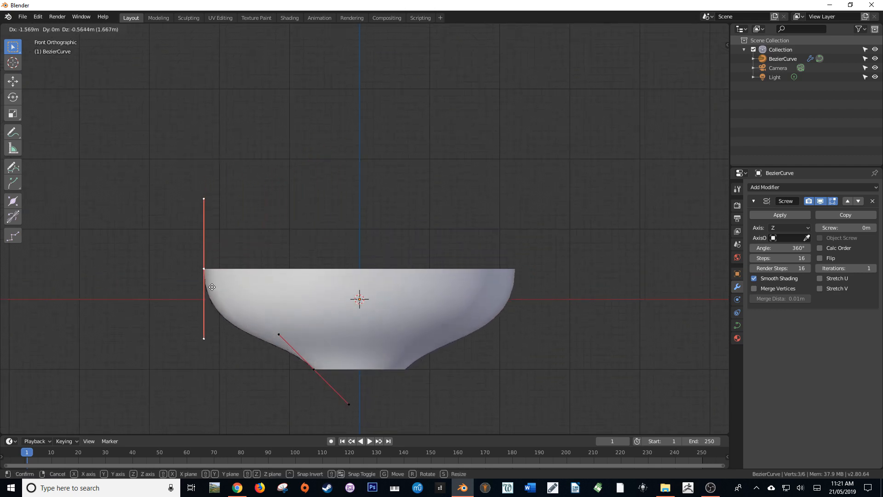
pyautogui.click(212, 296)
pyautogui.press('g')
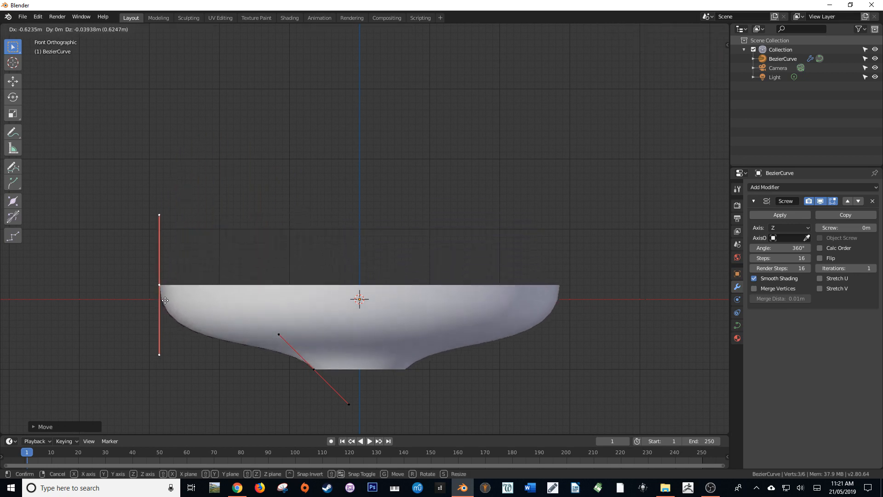
pyautogui.press('r')
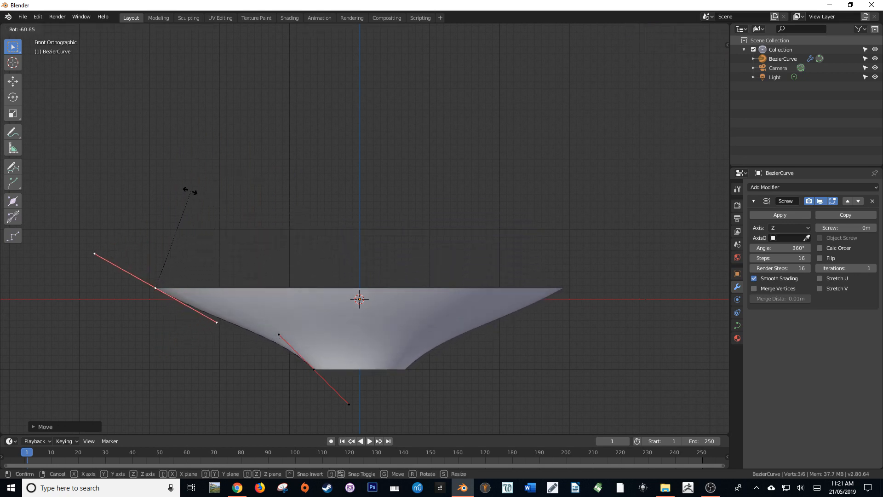
pyautogui.click(173, 199)
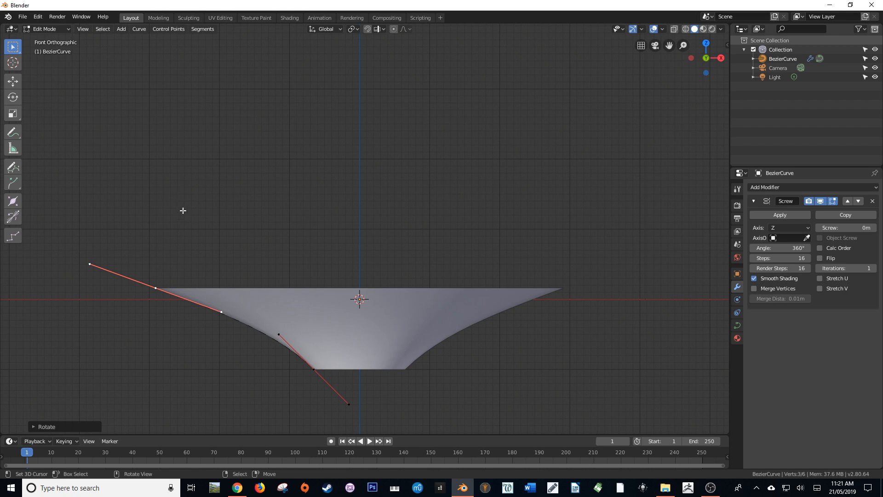
# Extrude a new control point upward and inward from the bowl's rim and rotate its handles to nearly vertical.
pyautogui.keyDown('shift'); pyautogui.moveTo(244, 252); pyautogui.dragTo(258, 278, button='middle'); pyautogui.keyUp('shift')
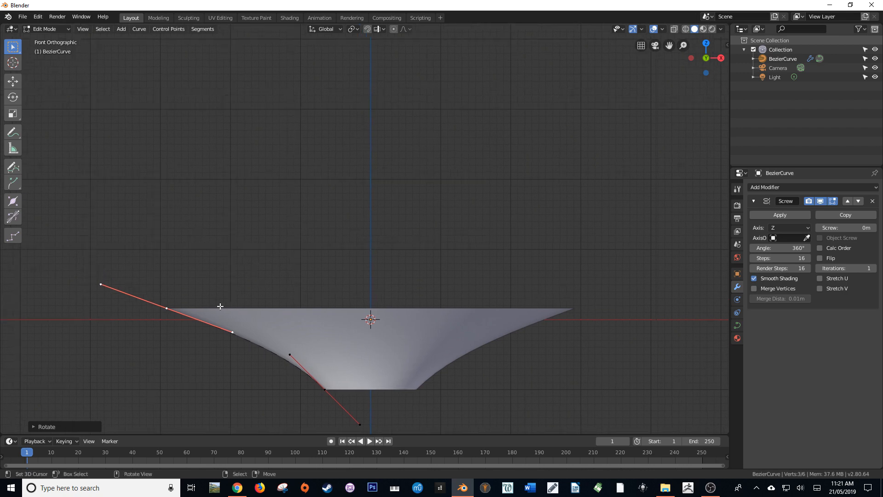
pyautogui.press('e')
pyautogui.click(285, 90)
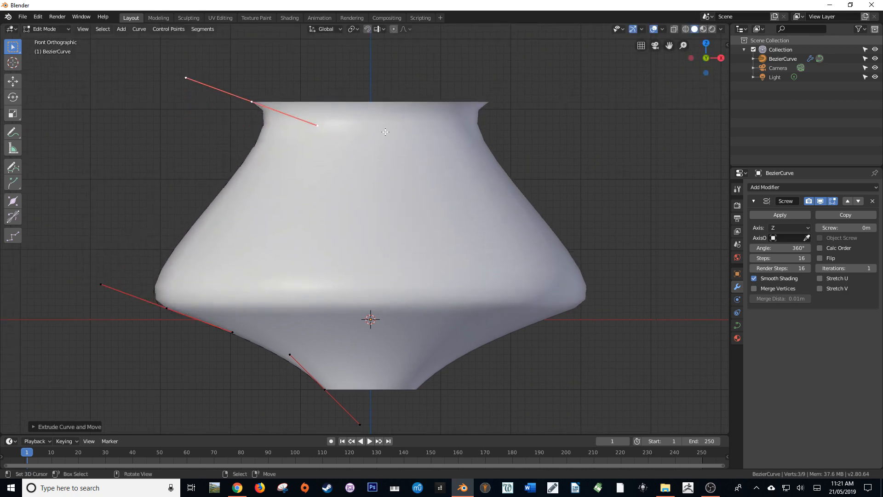
pyautogui.press('r')
pyautogui.click(244, 229)
# Move the profile's top control point inward and upward to narrow the vase's opening.
pyautogui.keyDown('shift'); pyautogui.moveTo(353, 172); pyautogui.dragTo(356, 217, button='middle'); pyautogui.keyUp('shift')
pyautogui.press('g')
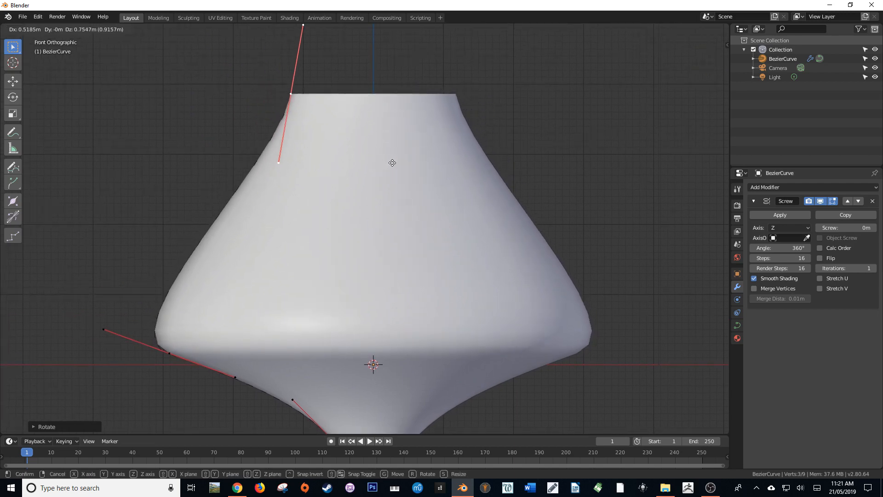
pyautogui.click(395, 180)
pyautogui.scroll(-3, 392, 239)
pyautogui.moveTo(316, 287); pyautogui.dragTo(417, 266, button='middle')
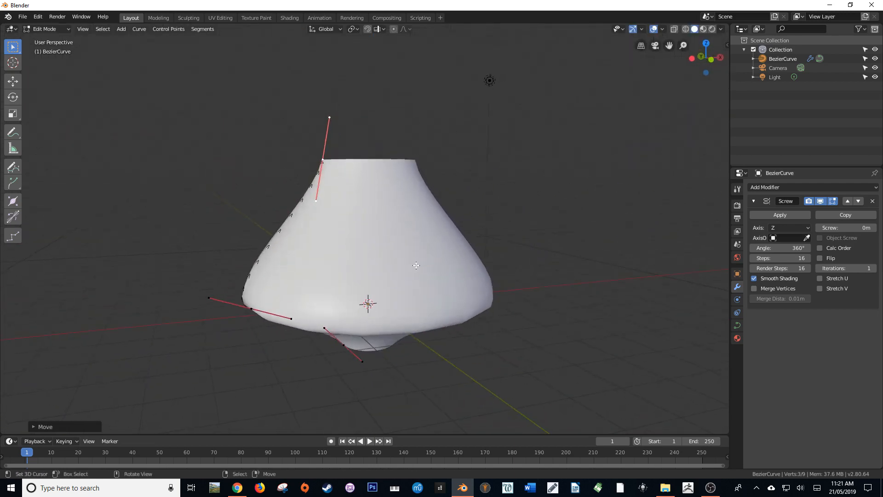
# In front view, rotate the bottom control point's handles to flare outward and move the point outward along X to widen the base.
pyautogui.press('KP_1')
pyautogui.click(351, 352)
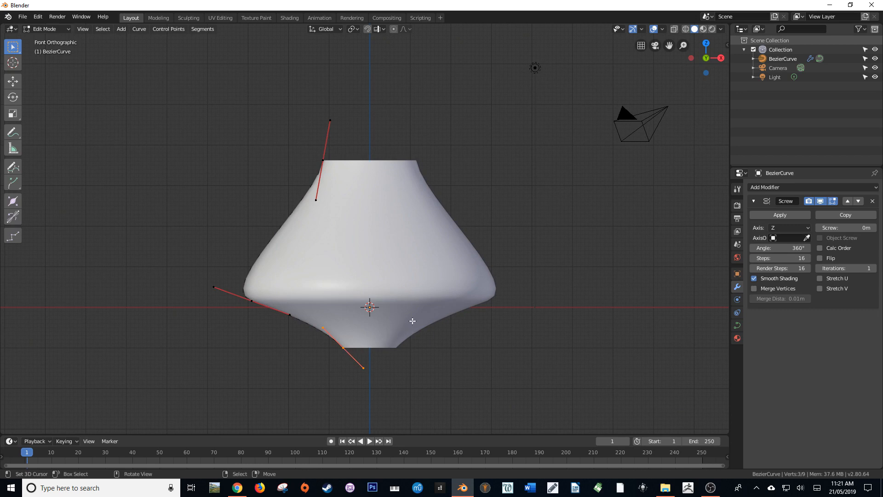
pyautogui.press('r')
pyautogui.click(346, 386)
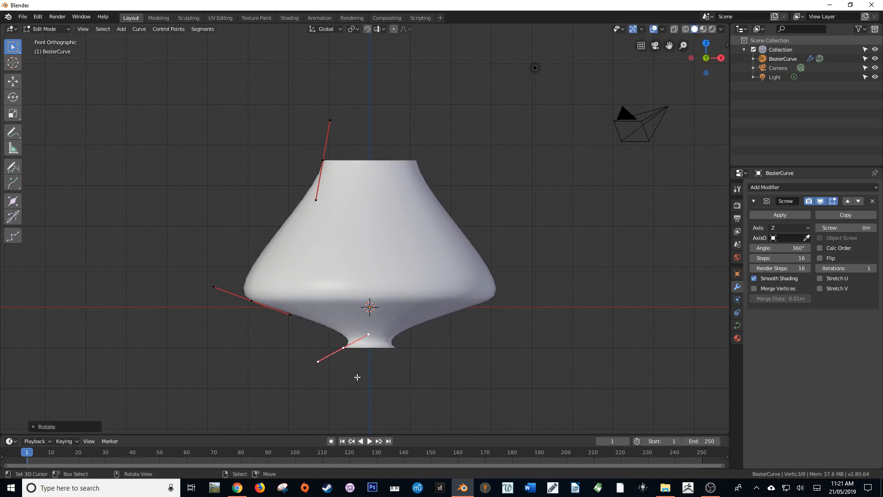
pyautogui.press('g')
pyautogui.press('x')
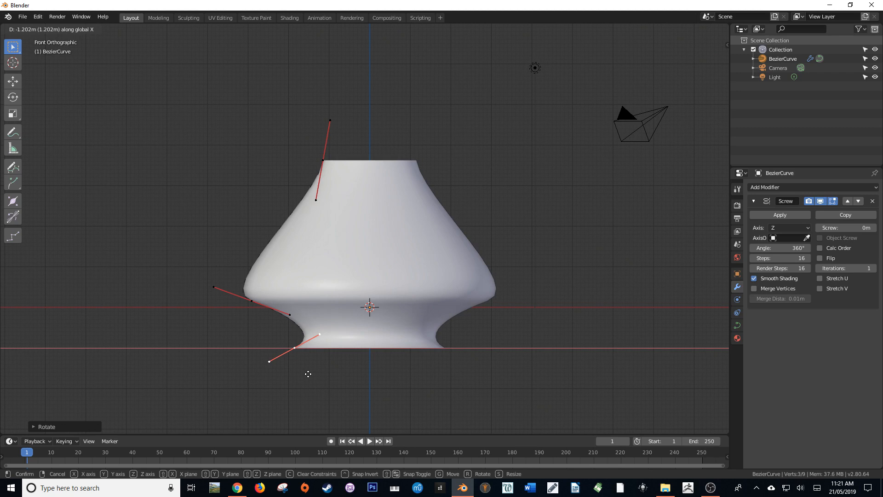
pyautogui.click(300, 371)
# Stretch the bottom control point's inner handle up past the centre axis to pinch the waist above the base.
pyautogui.click(306, 344)
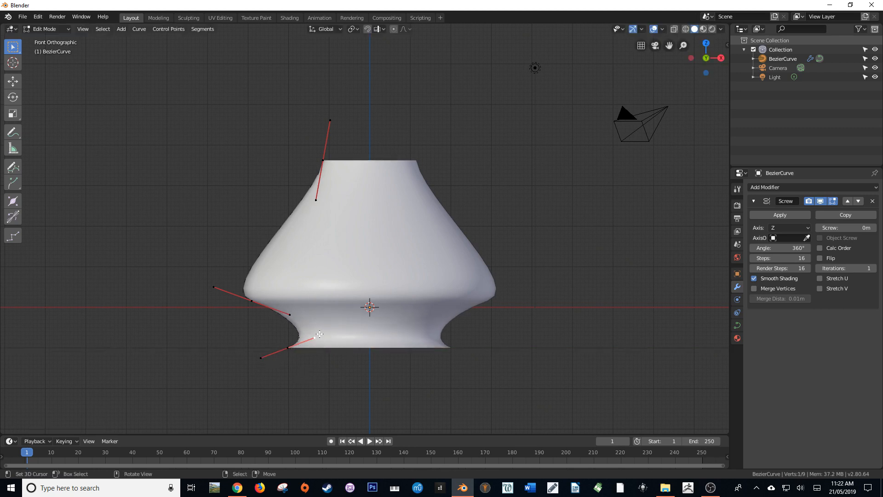
pyautogui.press('g')
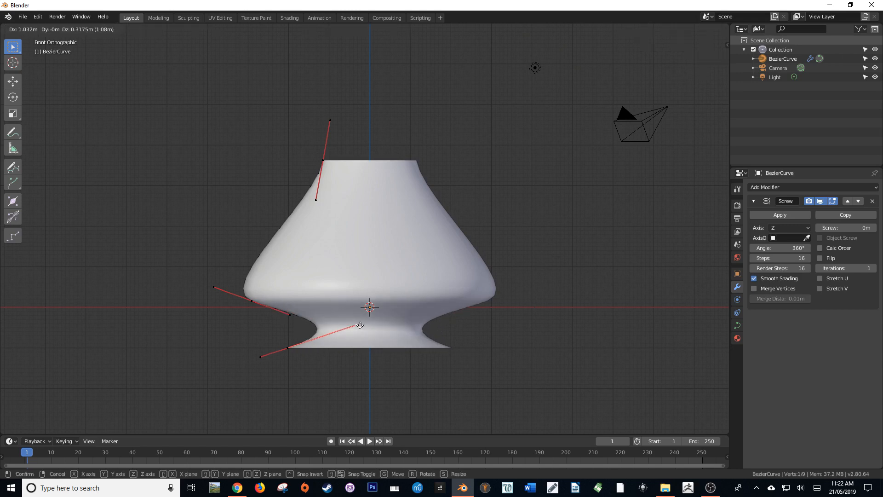
pyautogui.click(390, 315)
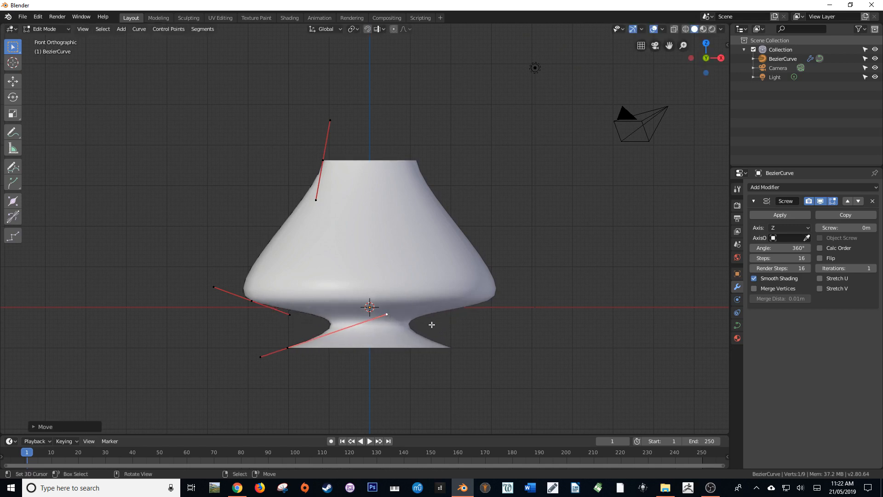
pyautogui.moveTo(358, 327); pyautogui.dragTo(406, 326, button='middle')
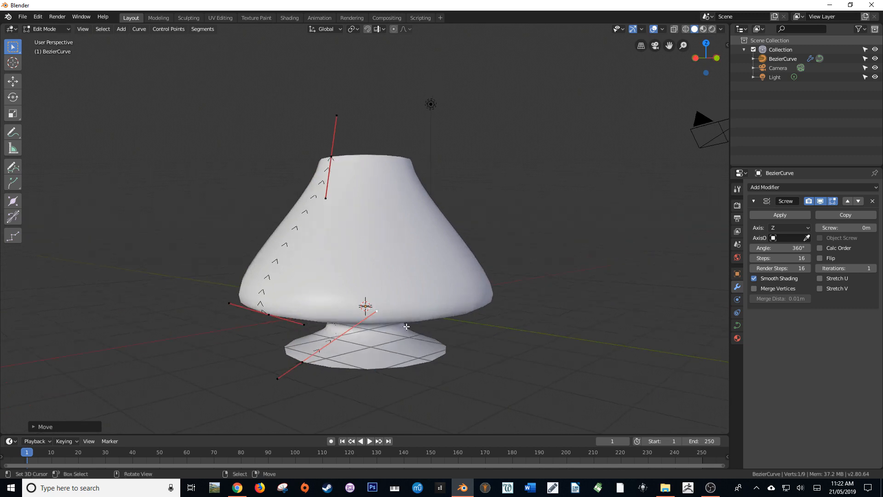
pyautogui.scroll(-3, 406, 326)
# In front view, extrude a new control point upward and outward from the profile's top point to form a flared upper section.
pyautogui.click(348, 187)
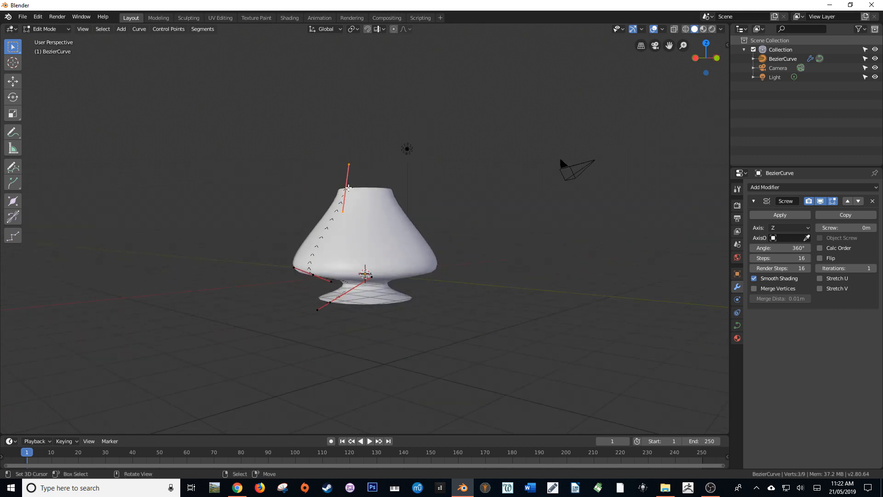
pyautogui.press('KP_1')
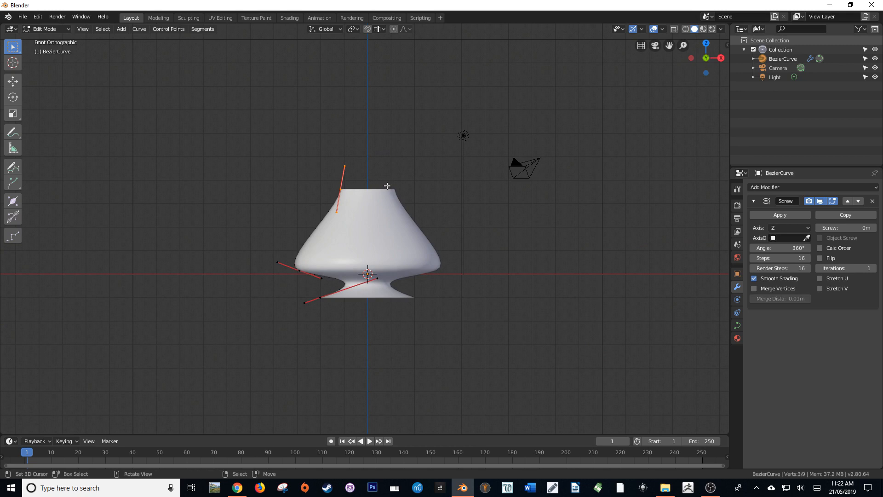
pyautogui.click(297, 275)
pyautogui.click(341, 190)
pyautogui.press('e')
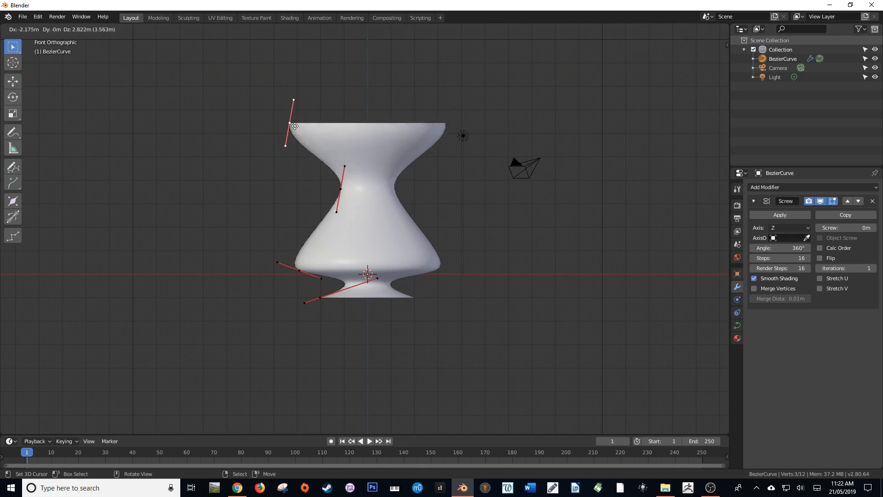
pyautogui.click(304, 124)
pyautogui.keyDown('shift'); pyautogui.moveTo(318, 148); pyautogui.dragTo(324, 206, button='middle'); pyautogui.keyUp('shift')
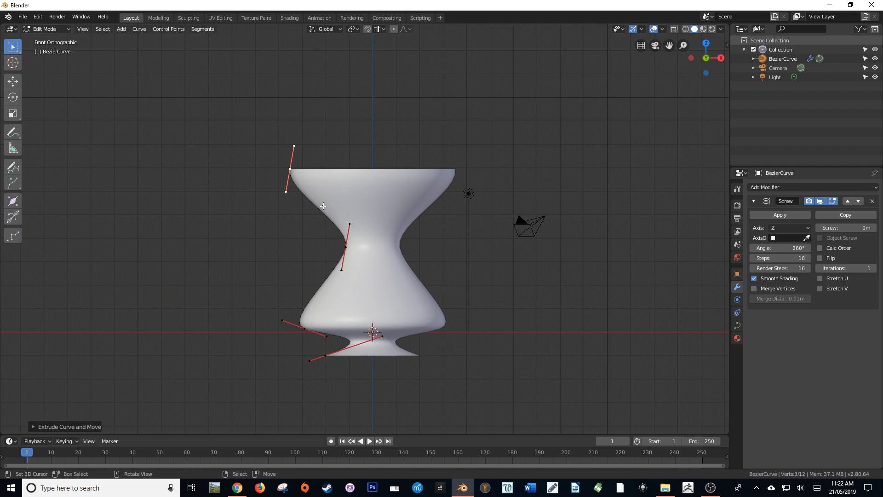
pyautogui.scroll(1, 345, 221)
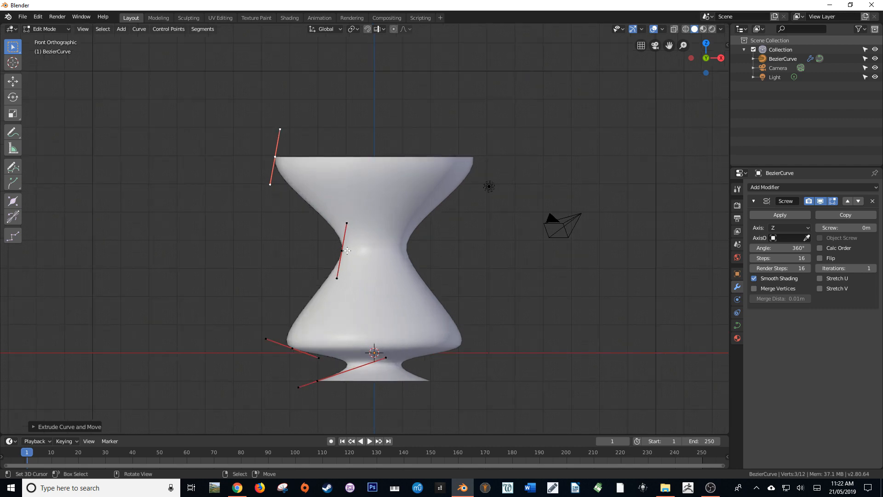
# Move the neck's control point outward and down, and rotate its handles to follow the flaring wall.
pyautogui.rightClick(342, 253)
pyautogui.press('g')
pyautogui.click(319, 269)
pyautogui.press('r')
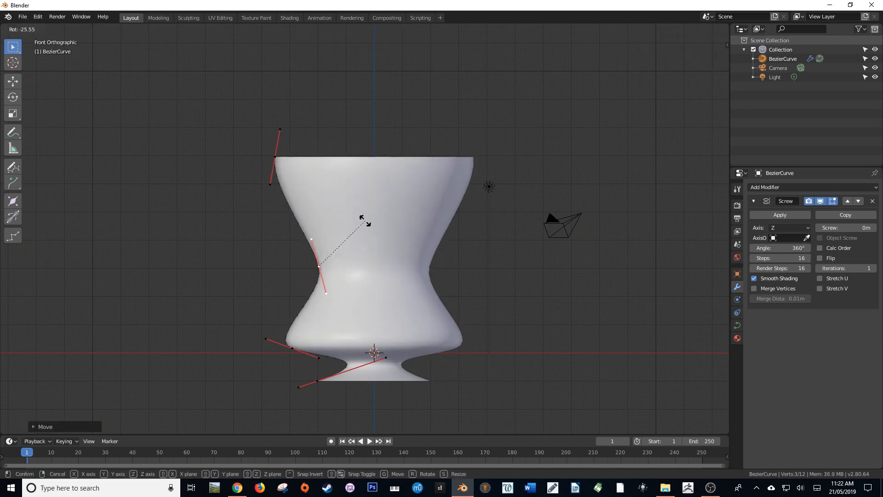
pyautogui.click(338, 257)
# Move the control point of the lower bulge inward and upward to form a slim stem under the cup.
pyautogui.rightClick(292, 348)
pyautogui.press('g')
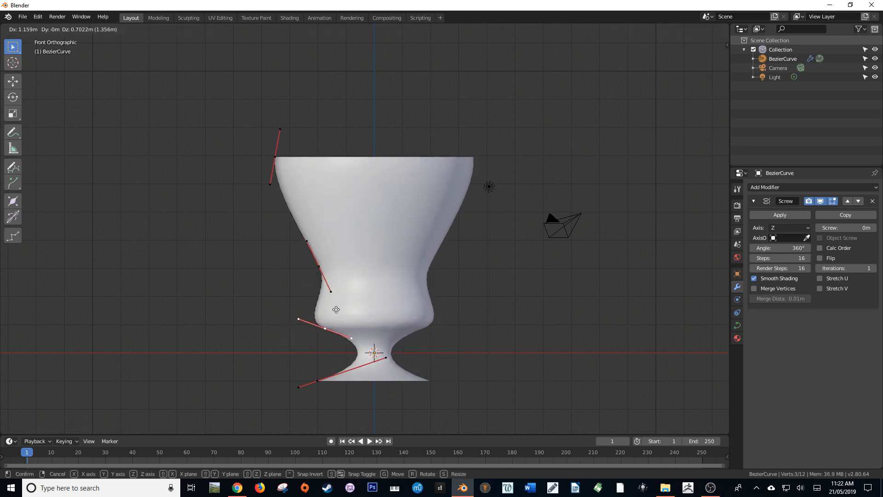
pyautogui.click(351, 311)
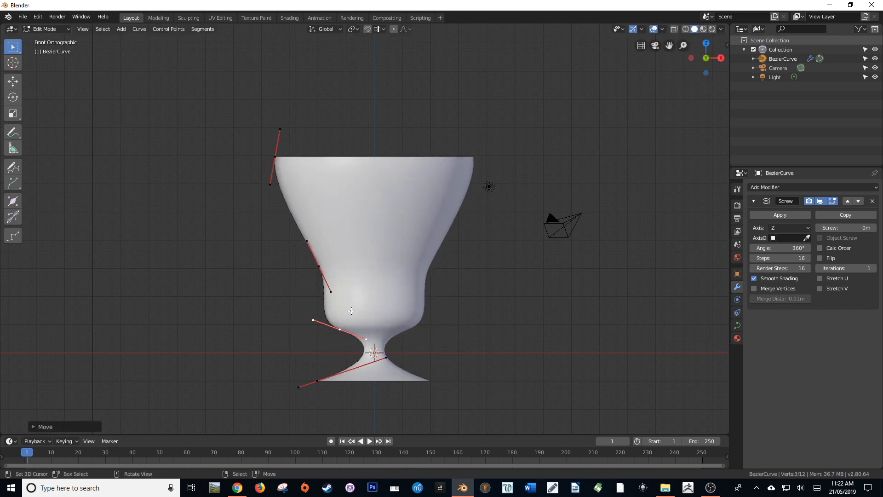
# Move the wall's middle control point down and outward, and lower the rim's control point to shorten the cup.
pyautogui.rightClick(321, 268)
pyautogui.press('g')
pyautogui.click(313, 293)
pyautogui.rightClick(271, 154)
pyautogui.press('g')
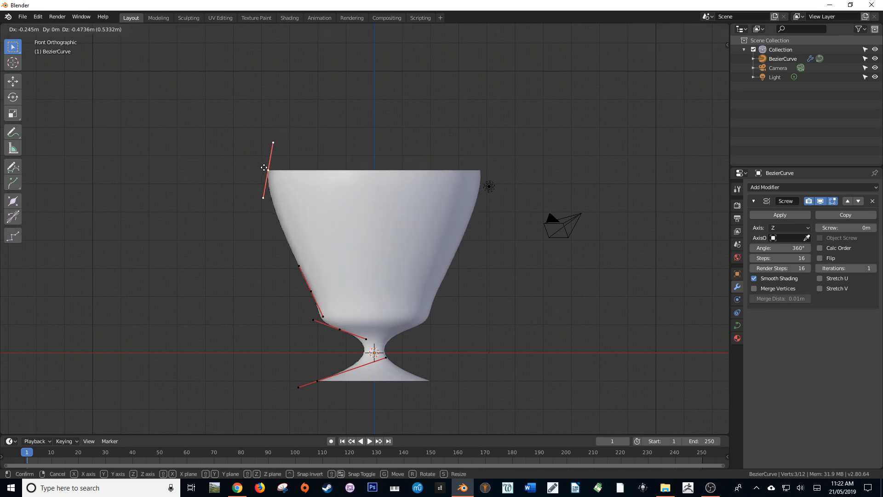
pyautogui.click(280, 209)
# Shift the wall's middle control point further outward and up, and rotate its upper handle to round the cup's side.
pyautogui.rightClick(298, 282)
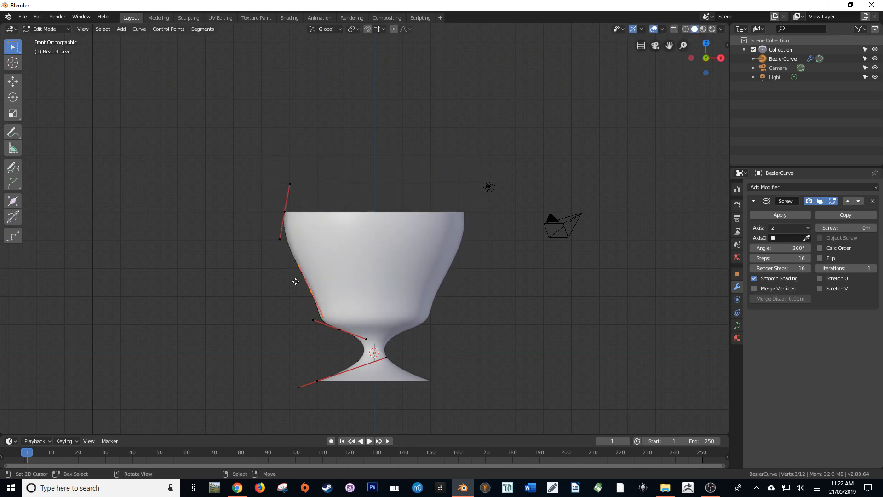
pyautogui.press('g')
pyautogui.click(289, 274)
pyautogui.rightClick(287, 258)
pyautogui.press('r')
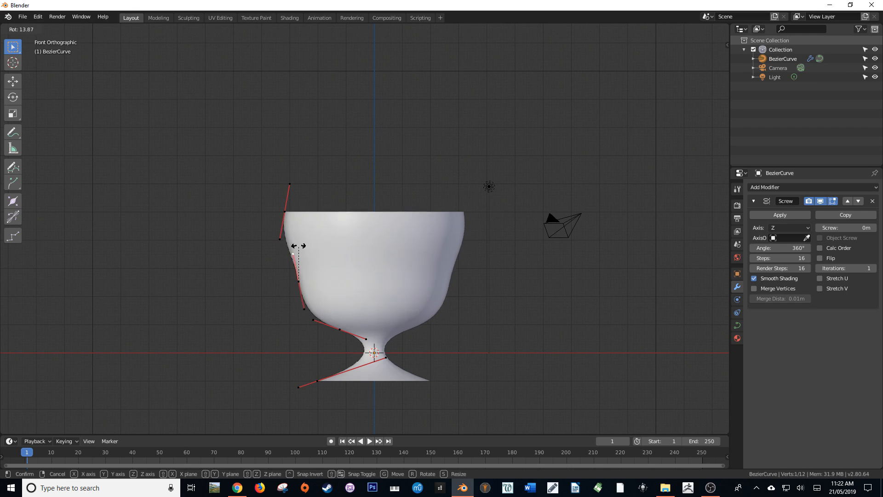
pyautogui.click(293, 249)
# Delete the wall's middle control point and move the rim's control point outward and slightly down.
pyautogui.press('x')
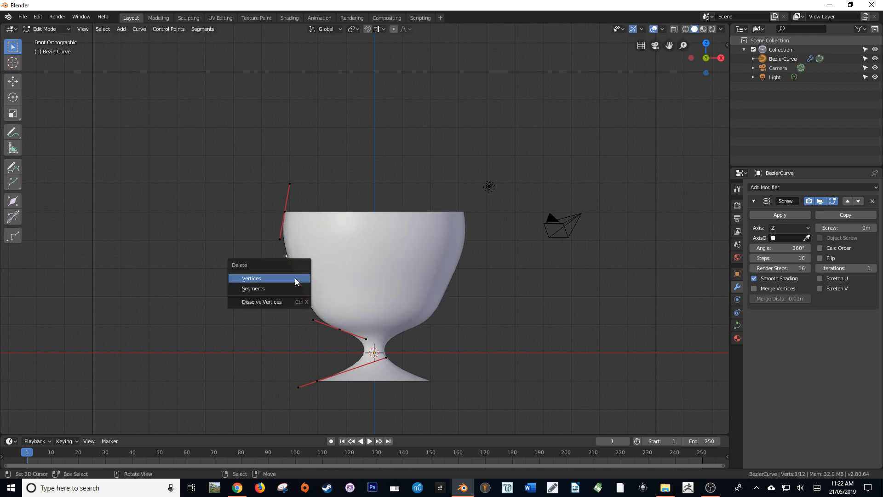
pyautogui.click(295, 278)
pyautogui.rightClick(285, 211)
pyautogui.press('g')
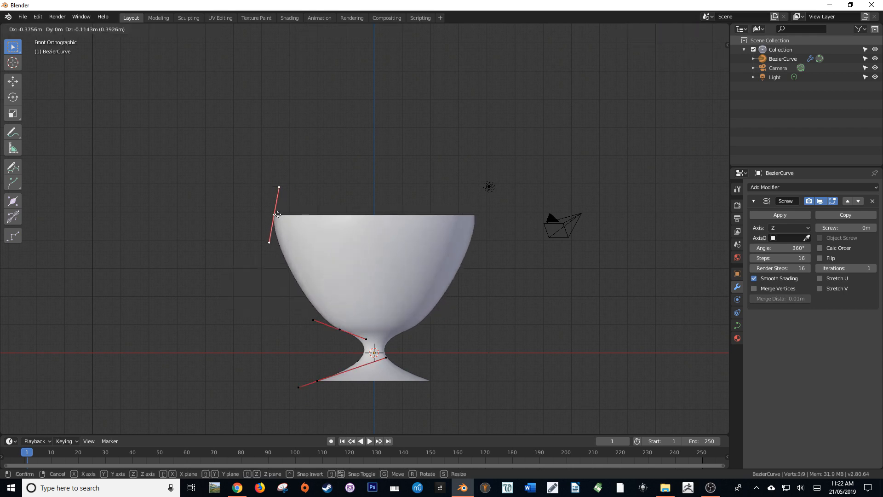
pyautogui.click(273, 225)
# Pull the rim point's lower handle down and inward, and move the rim point inward and up to deepen the bowl.
pyautogui.rightClick(266, 255)
pyautogui.press('g')
pyautogui.click(279, 275)
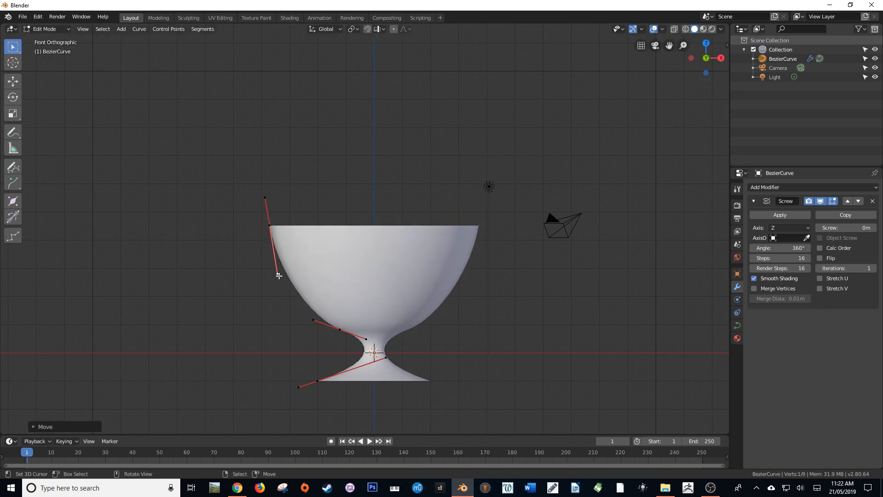
pyautogui.rightClick(267, 228)
pyautogui.press('g')
pyautogui.click(288, 217)
pyautogui.moveTo(375, 258); pyautogui.dragTo(421, 284, button='middle')
pyautogui.press('Tab')
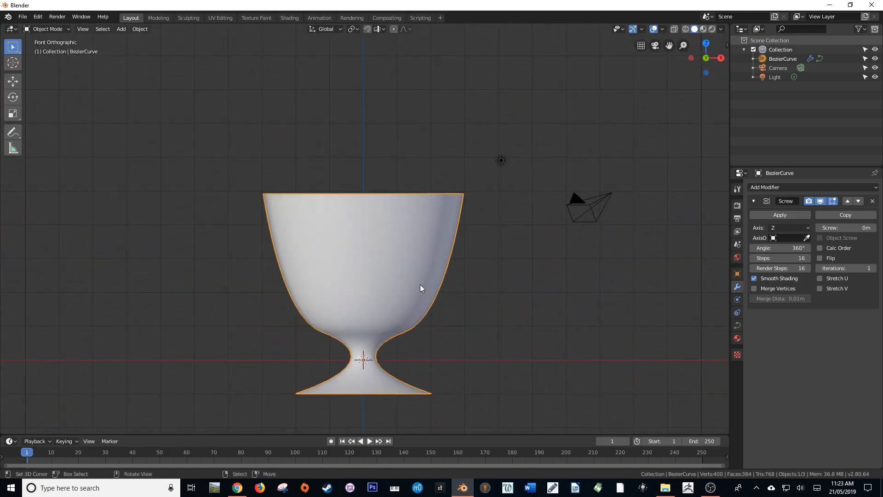
pyautogui.scroll(-1, 420, 284)
pyautogui.press('g')
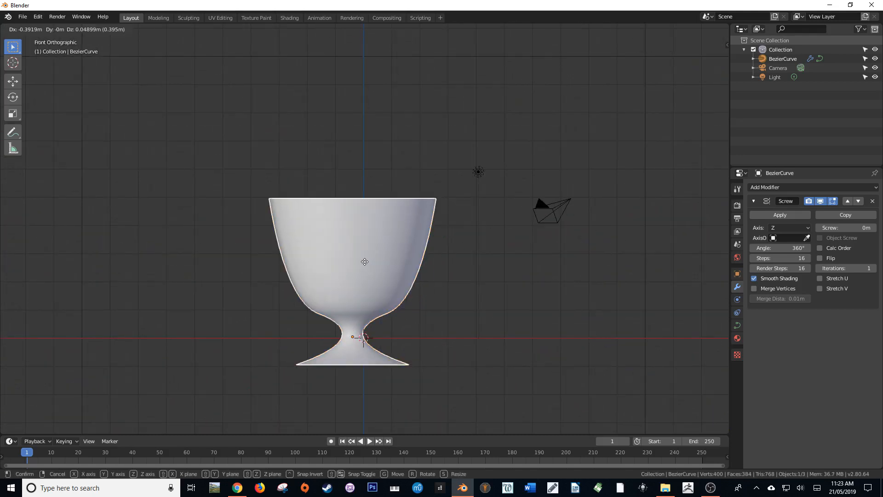
pyautogui.rightClick(413, 236)
pyautogui.press('Tab')
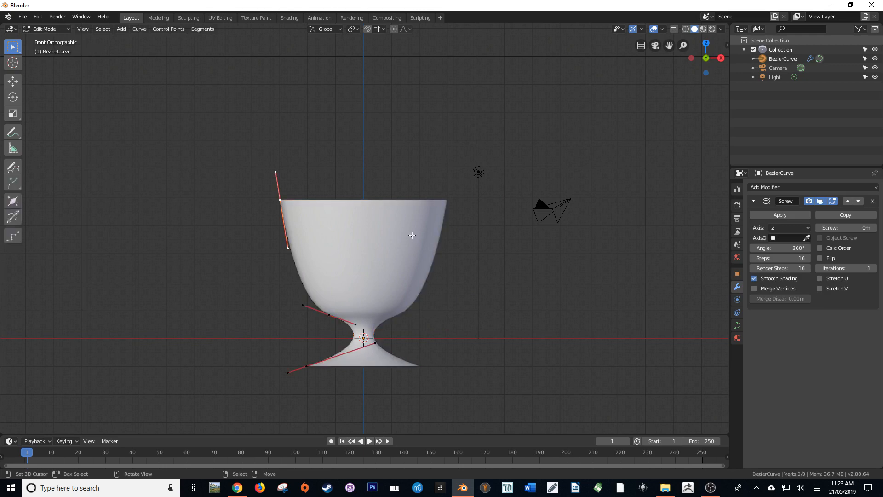
# Select all the curve's control points and move them straight up until the goblet's base rests on the X axis line.
pyautogui.press('a')
pyautogui.press('g')
pyautogui.click(413, 196)
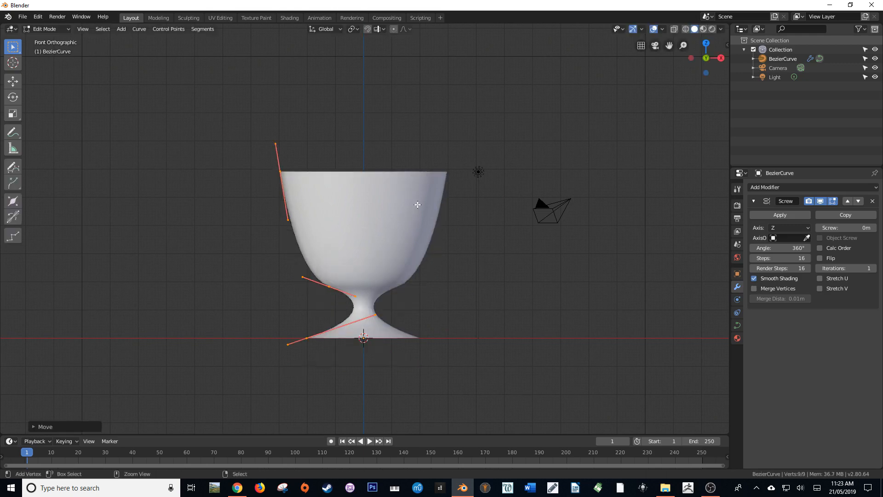
# Convert the goblet in Object Mode with Mesh from Curve/Meta/Surf/Text and open the resulting mesh in Edit Mode.
pyautogui.press('Tab')
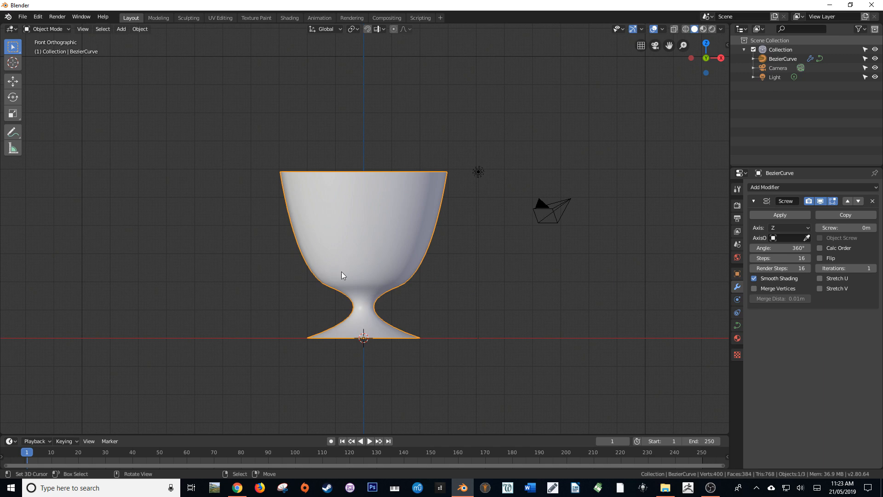
pyautogui.hotkey('alt', 'c')
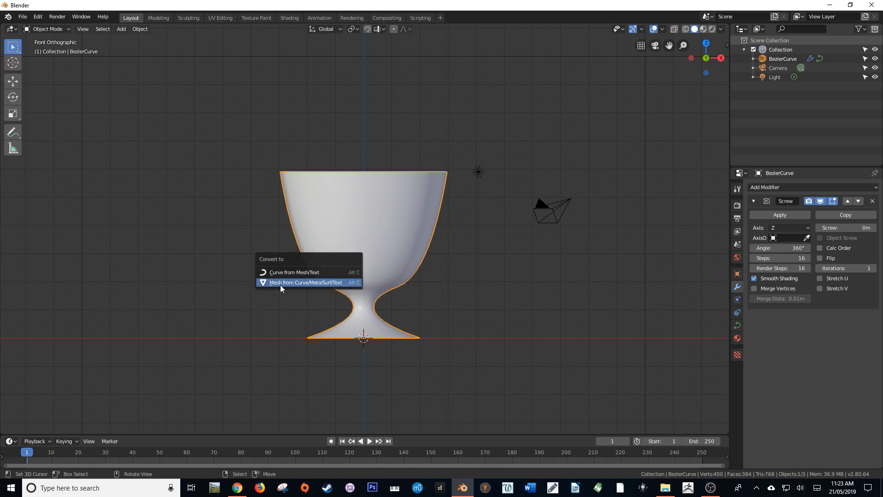
pyautogui.click(331, 283)
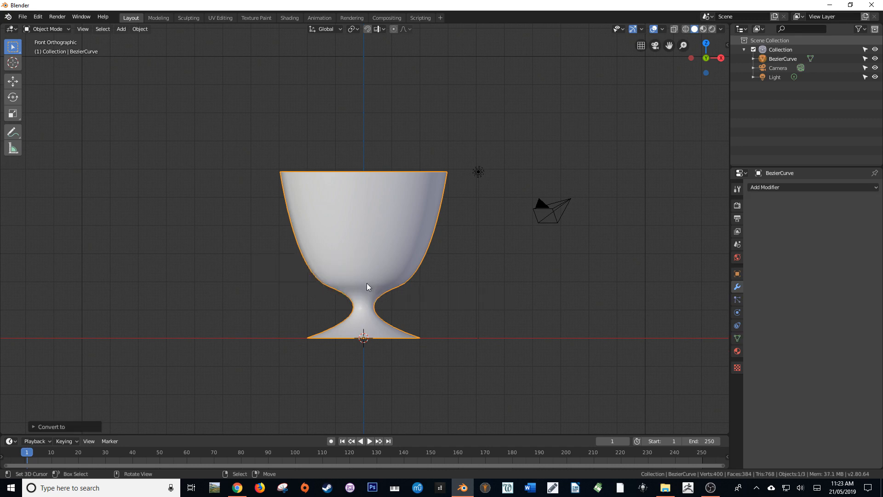
pyautogui.press('Tab')
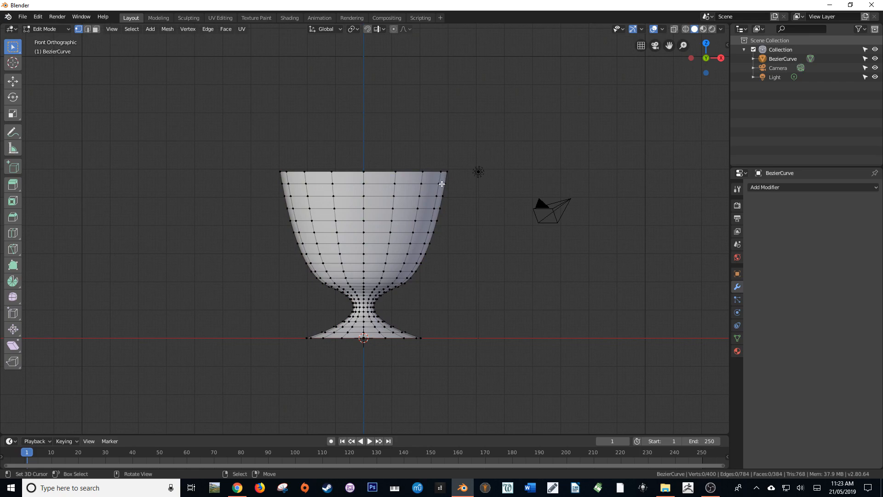
# Examine the converted goblet mesh from above into the bowl and from below into the stem's opening.
pyautogui.moveTo(435, 251); pyautogui.dragTo(469, 330, button='middle')
pyautogui.scroll(3, 361, 272)
pyautogui.moveTo(358, 274); pyautogui.dragTo(430, 237, button='middle')
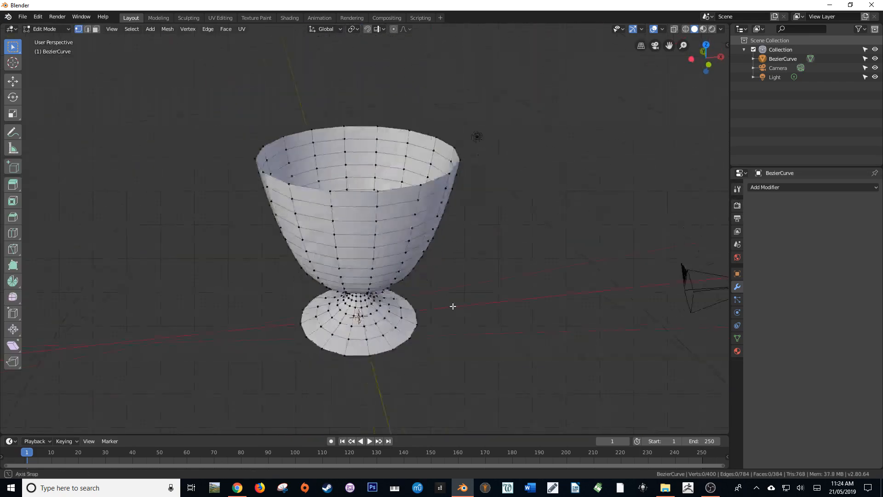
pyautogui.scroll(2, 473, 318)
pyautogui.moveTo(473, 318); pyautogui.dragTo(510, 317, button='middle')
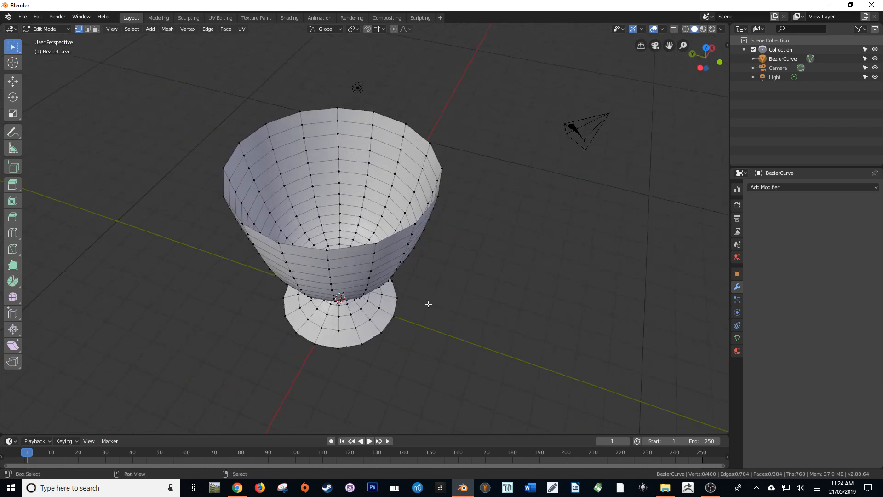
pyautogui.keyDown('shift'); pyautogui.moveTo(428, 303); pyautogui.dragTo(436, 258, button='middle'); pyautogui.keyUp('shift')
pyautogui.keyDown('shift'); pyautogui.moveTo(451, 363); pyautogui.dragTo(432, 276, button='middle'); pyautogui.keyUp('shift')
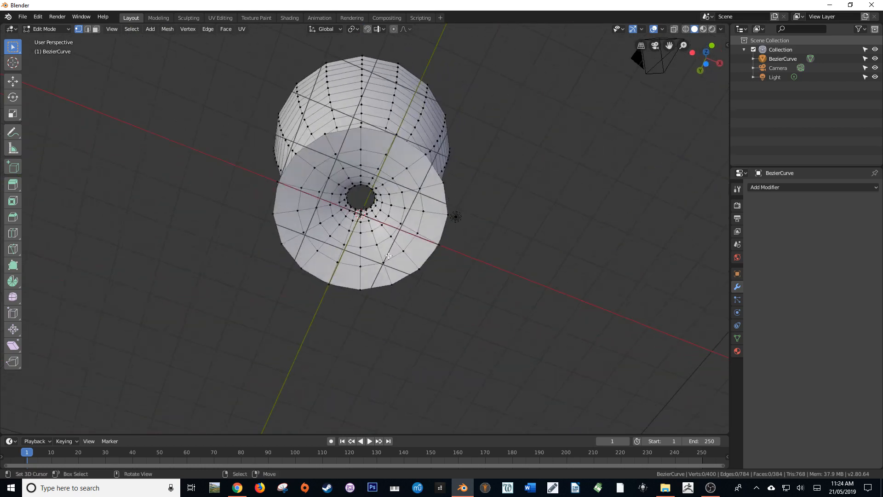
pyautogui.scroll(4, 387, 198)
pyautogui.keyDown('shift'); pyautogui.moveTo(387, 196); pyautogui.dragTo(372, 279, button='middle'); pyautogui.keyUp('shift')
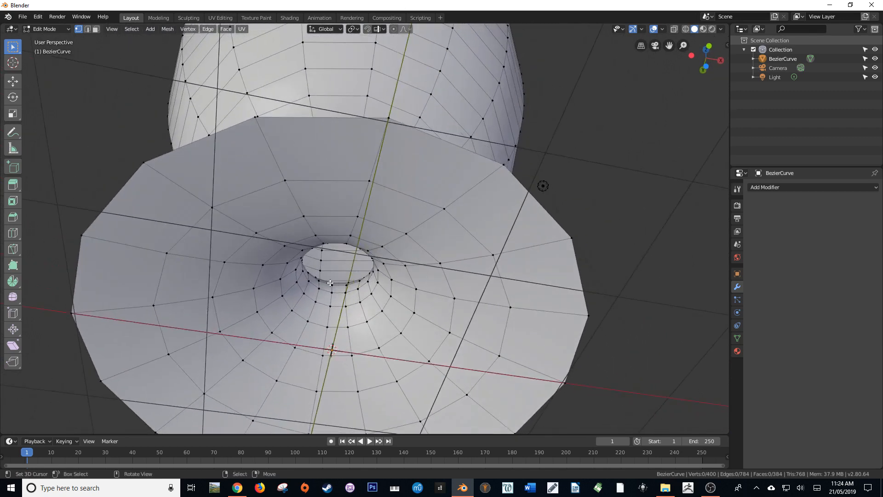
# Fill the open underside of the goblet's base with a face across its outer edge loop and return to Object Mode.
pyautogui.scroll(-3, 338, 284)
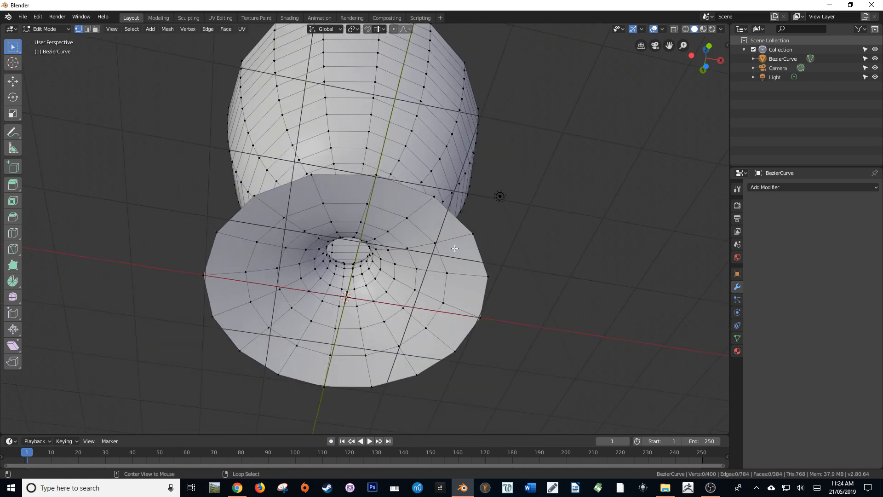
pyautogui.keyDown('alt'); pyautogui.click(473, 241); pyautogui.keyUp('alt')
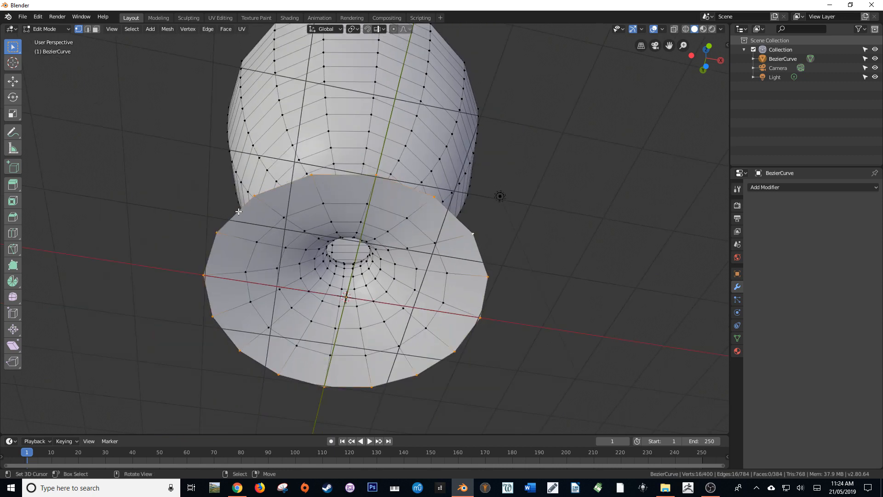
pyautogui.keyDown('alt'); pyautogui.click(225, 227); pyautogui.keyUp('alt')
pyautogui.press('f')
pyautogui.moveTo(254, 235); pyautogui.dragTo(345, 281, button='middle')
pyautogui.scroll(-2, 341, 294)
pyautogui.press('Tab')
# Add a Solidify modifier to the goblet with a thickness of -0.52 m and check the base from below.
pyautogui.moveTo(339, 317); pyautogui.dragTo(421, 387, button='middle')
pyautogui.press('KP_1')
pyautogui.scroll(3, 355, 335)
pyautogui.scroll(-1, 393, 302)
pyautogui.moveTo(395, 303); pyautogui.dragTo(450, 253, button='middle')
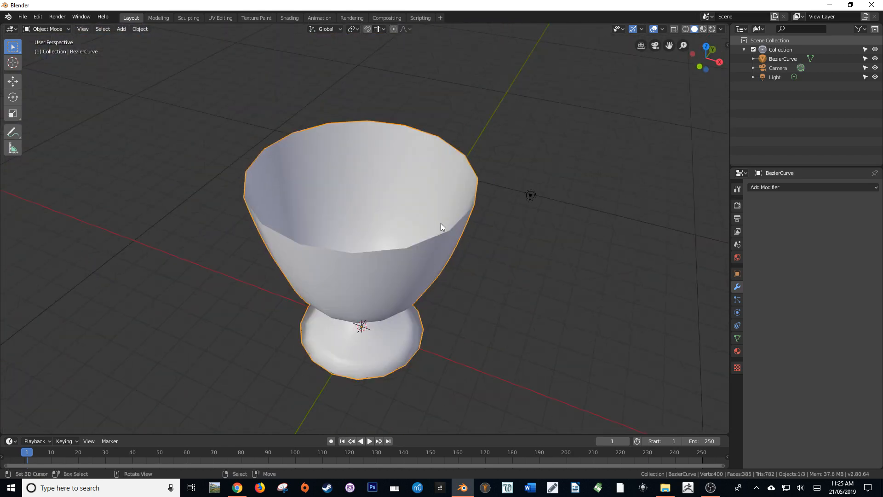
pyautogui.click(794, 188)
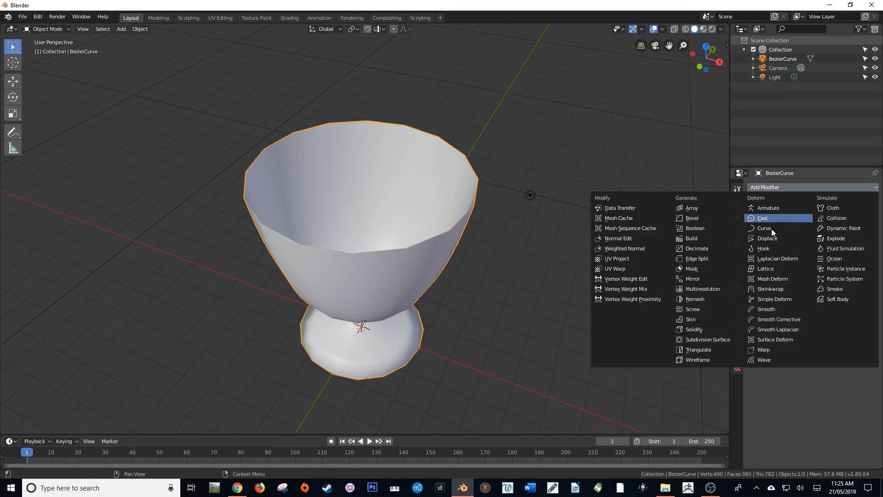
pyautogui.click(710, 327)
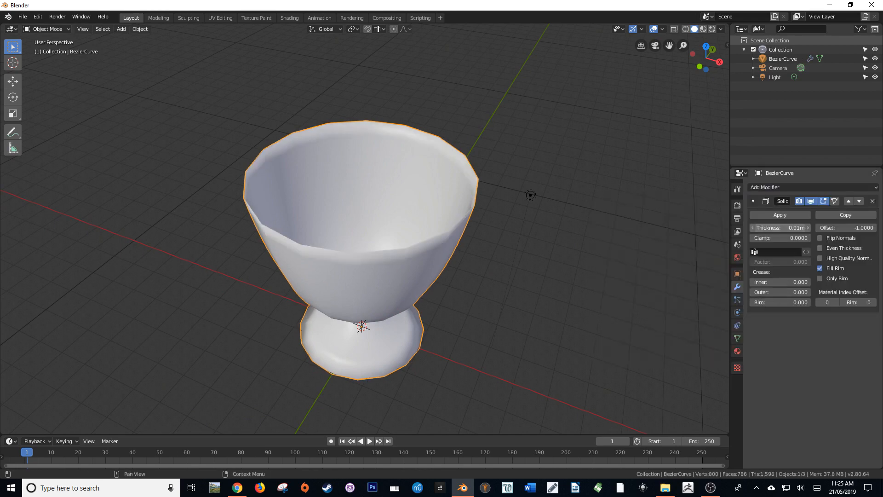
pyautogui.moveTo(782, 228); pyautogui.dragTo(729, 227)
pyautogui.moveTo(362, 333); pyautogui.dragTo(373, 263, button='middle')
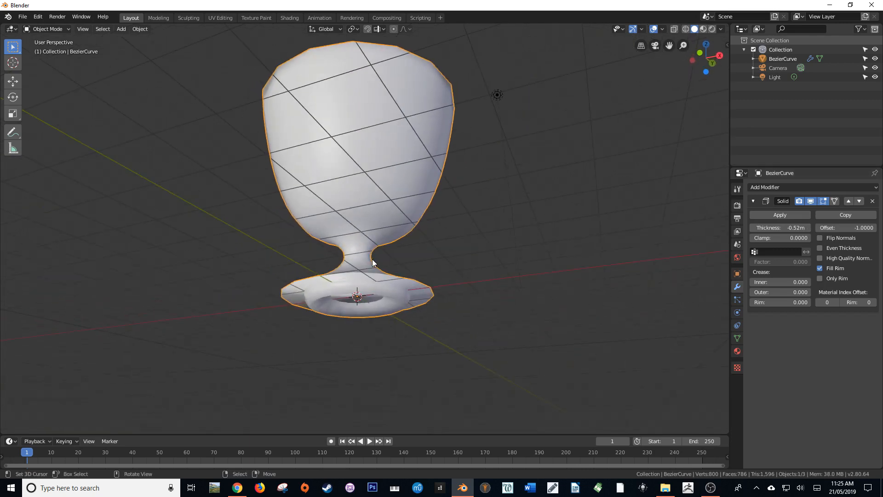
pyautogui.moveTo(351, 315); pyautogui.dragTo(386, 251, button='middle')
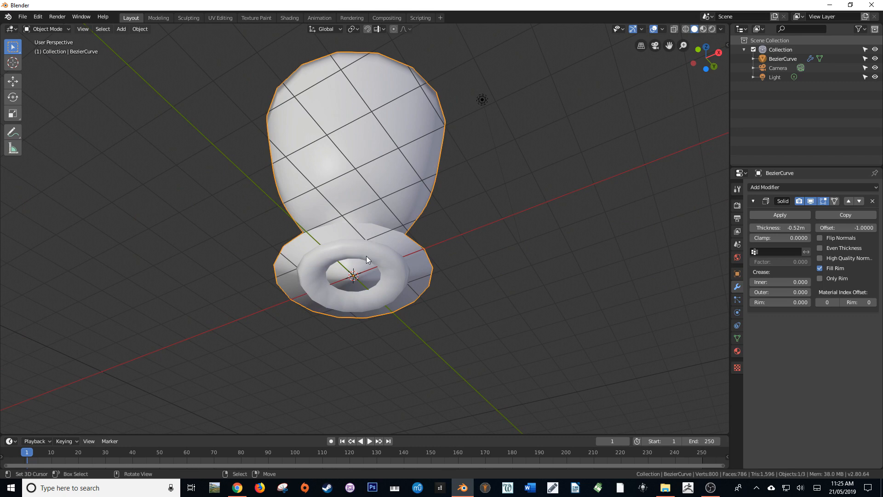
# Grow the Edit Mode selection from the base's bottom face up to the narrow stem with Select More.
pyautogui.press('Tab')
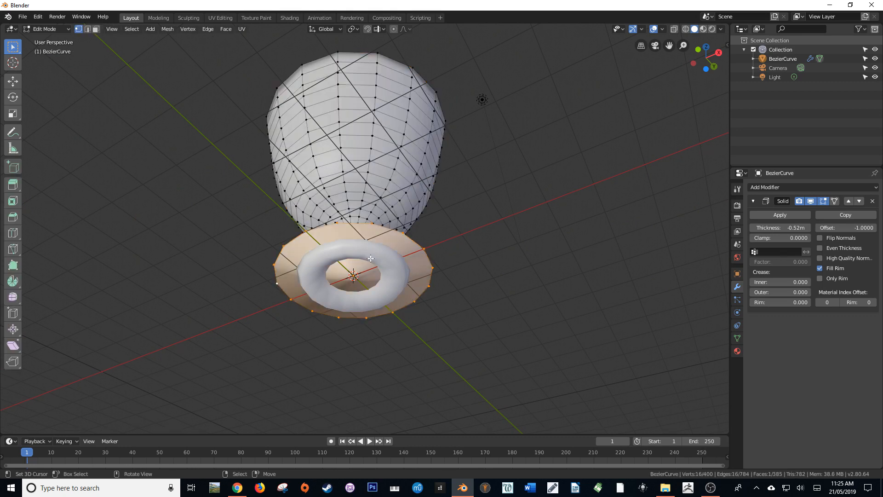
pyautogui.moveTo(371, 259); pyautogui.dragTo(387, 330, button='middle')
pyautogui.press('ctrl+KP_Add')
pyautogui.press('ctrl+KP_Add')
pyautogui.press('ctrl+KP_Add')
pyautogui.press('ctrl+KP_Add')
pyautogui.press('ctrl+KP_Add')
pyautogui.press('ctrl+KP_Add')
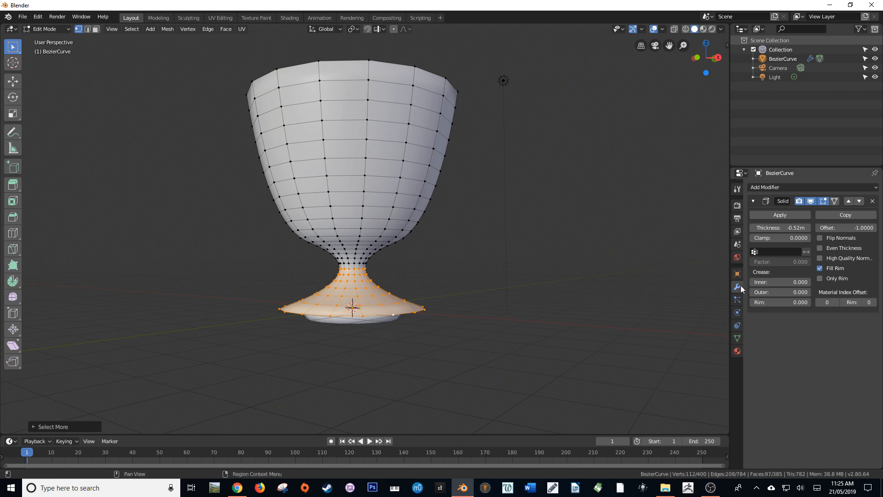
# Invert the selection to the bowl and assign its vertices to a new vertex group named Solid.
pyautogui.click(737, 339)
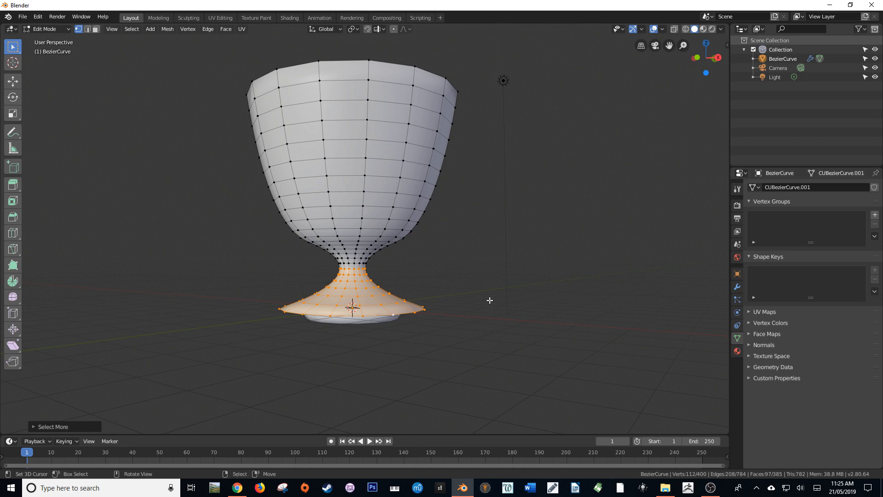
pyautogui.hotkey('ctrl', 'i')
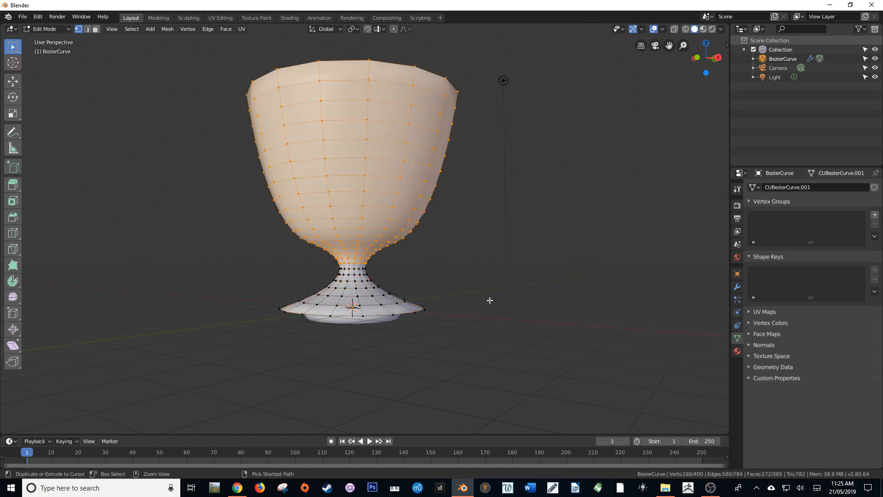
pyautogui.click(875, 214)
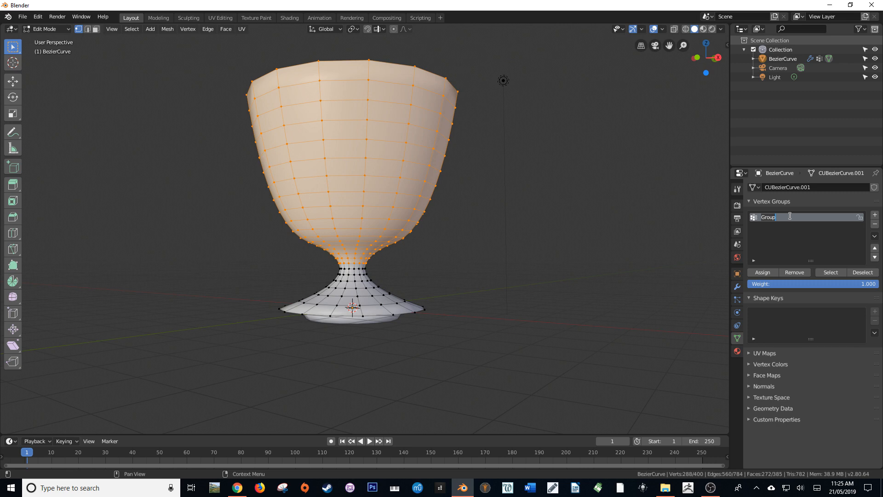
pyautogui.write('Lat')
pyautogui.press('Return')
pyautogui.click(764, 272)
# Invert the selection back to the base, assign it to the Solid group with weight 0, and return to Object Mode.
pyautogui.hotkey('ctrl', 'i')
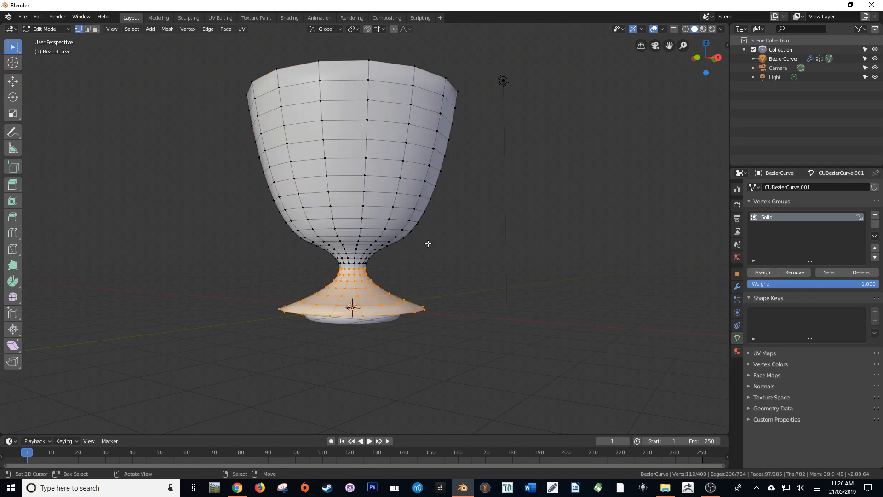
pyautogui.moveTo(846, 283); pyautogui.dragTo(747, 283)
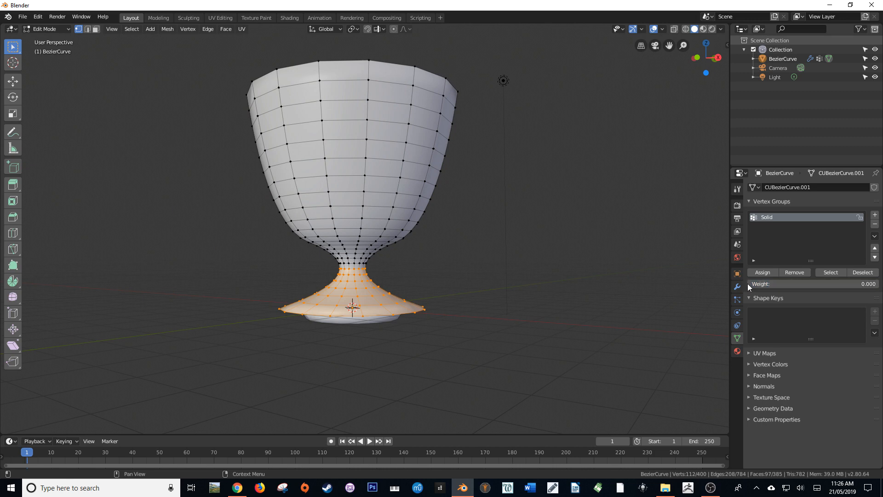
pyautogui.click(757, 274)
pyautogui.press('Tab')
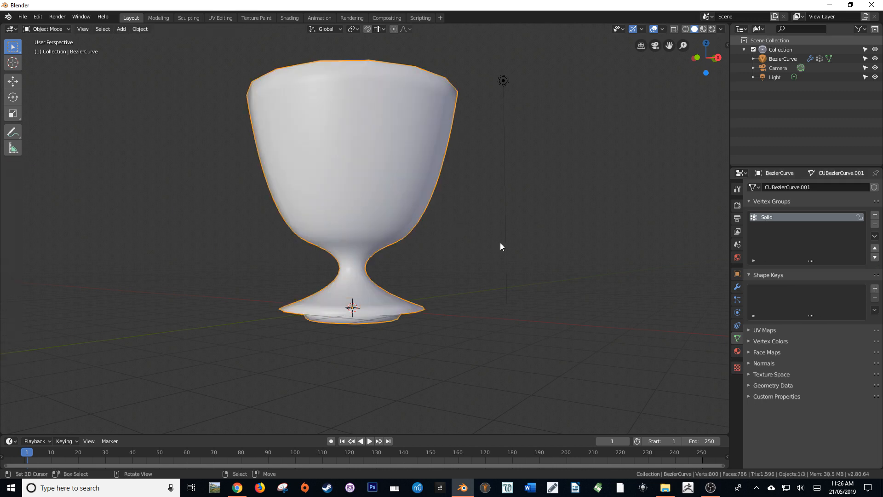
# Limit the Solidify modifier to the Solid vertex group and set its thickness to -0.42 m.
pyautogui.click(738, 287)
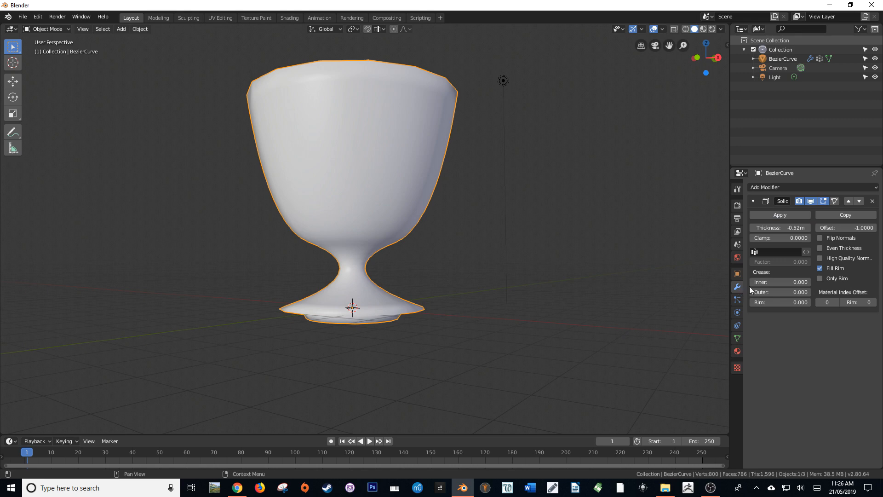
pyautogui.click(777, 251)
pyautogui.click(763, 264)
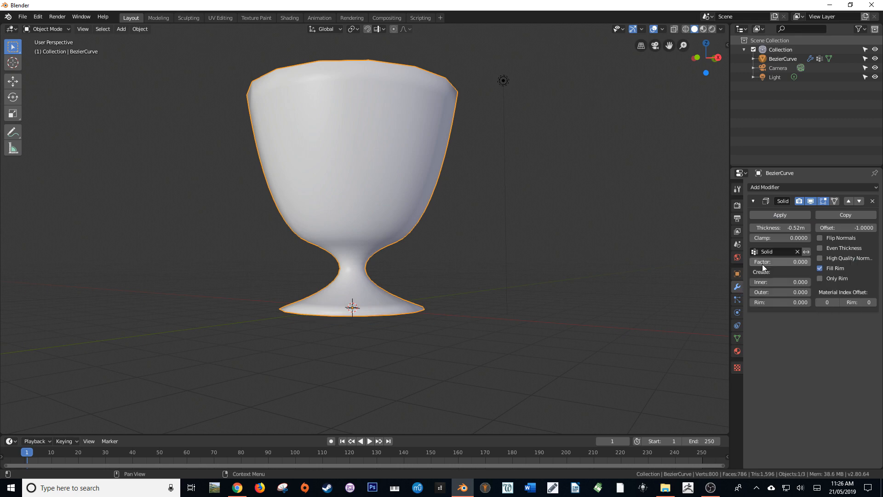
pyautogui.moveTo(416, 324); pyautogui.dragTo(432, 399, button='middle')
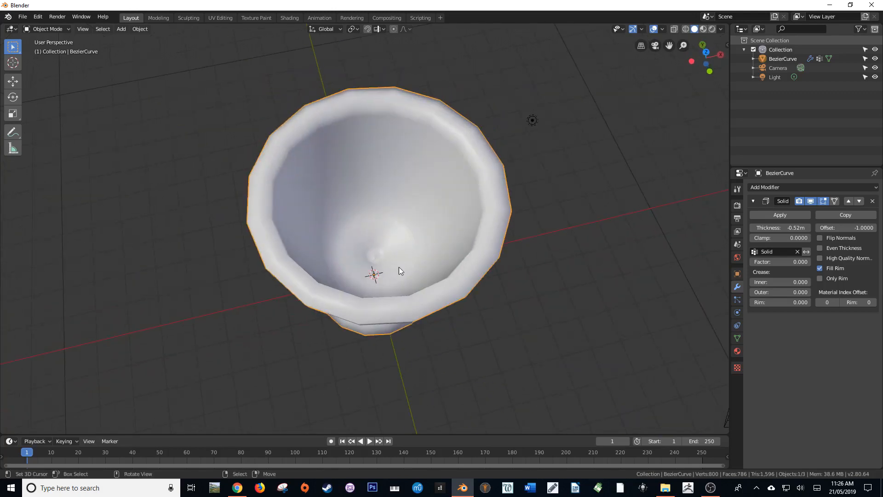
pyautogui.moveTo(704, 247); pyautogui.dragTo(749, 249, button='middle')
pyautogui.moveTo(778, 227)
pyautogui.mouseDown()
pyautogui.moveTo(769, 227)
pyautogui.moveTo(783, 227)
pyautogui.mouseUp()
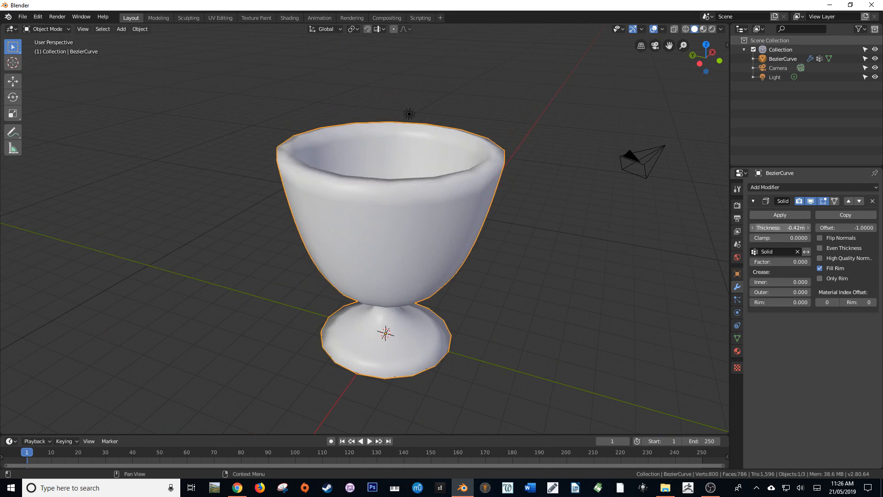
pyautogui.moveTo(508, 249); pyautogui.dragTo(394, 148, button='middle')
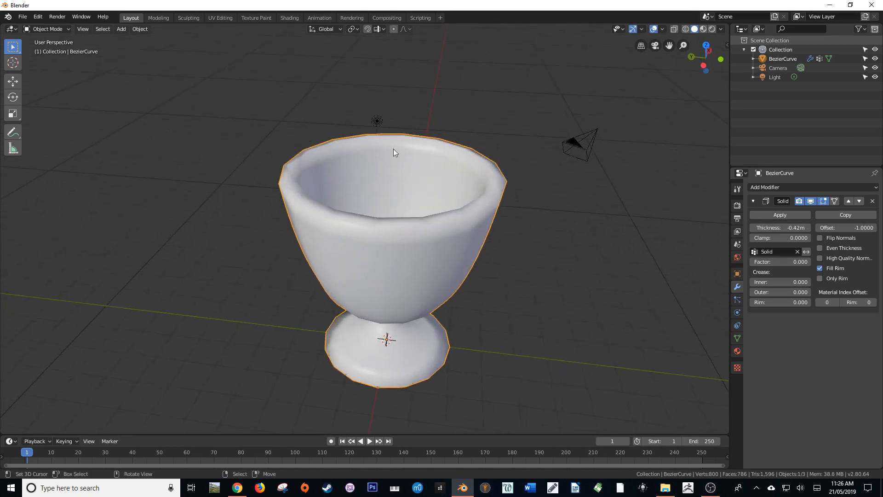
# Add an Edge Split modifier to sharpen the goblet's rim shading.
pyautogui.click(774, 188)
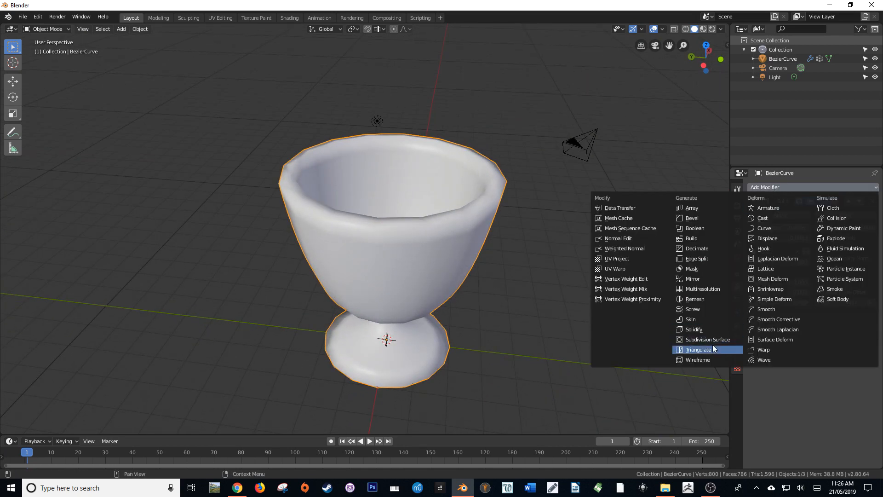
pyautogui.click(704, 258)
pyautogui.moveTo(702, 257); pyautogui.dragTo(466, 289, button='middle')
pyautogui.moveTo(471, 343); pyautogui.dragTo(553, 294, button='middle')
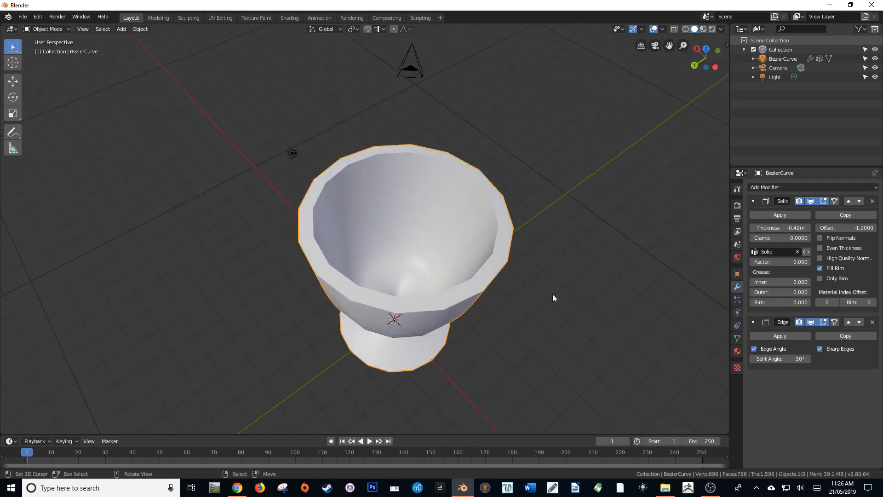
# Set the Solidify modifier's thickness to -0.4 m.
pyautogui.moveTo(781, 228)
pyautogui.mouseDown()
pyautogui.moveTo(773, 227)
pyautogui.moveTo(782, 228)
pyautogui.mouseUp()
pyautogui.moveTo(512, 297); pyautogui.dragTo(539, 254, button='middle')
pyautogui.press('Tab')
pyautogui.press('Tab')
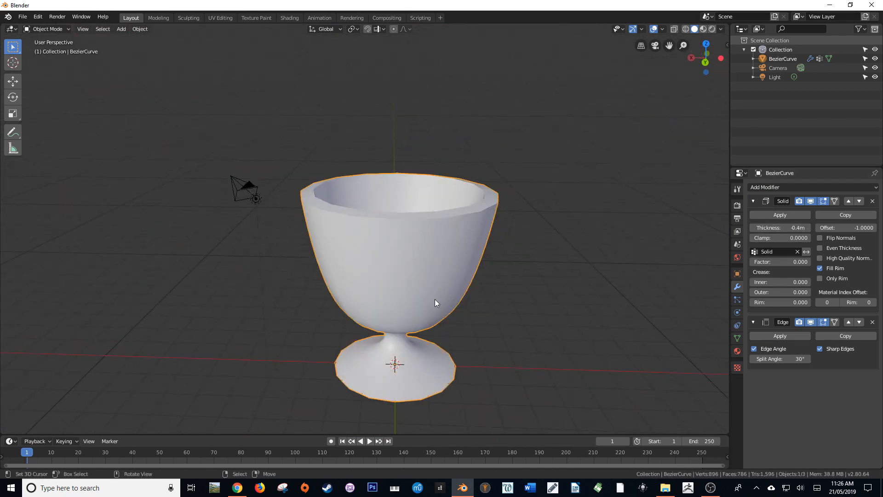
# Inspect the goblet from several sides, comparing its Edit Mode mesh with its Object Mode appearance.
pyautogui.press('Tab')
pyautogui.moveTo(436, 302); pyautogui.dragTo(608, 296, button='middle')
pyautogui.click(491, 304)
pyautogui.scroll(-2, 451, 306)
pyautogui.moveTo(426, 307)
pyautogui.mouseDown(button='middle')
pyautogui.moveTo(424, 367)
pyautogui.moveTo(450, 335)
pyautogui.moveTo(416, 335)
pyautogui.moveTo(416, 287)
pyautogui.moveTo(399, 283)
pyautogui.moveTo(393, 319)
pyautogui.moveTo(431, 253)
pyautogui.moveTo(387, 288)
pyautogui.moveTo(427, 286)
pyautogui.moveTo(361, 286)
pyautogui.mouseUp(button='middle')
pyautogui.press('Tab')
pyautogui.press('Tab')
pyautogui.press('Tab')
# Preview the goblet in rendered shading and move the light higher above it.
pyautogui.hotkey('shift', 'z')
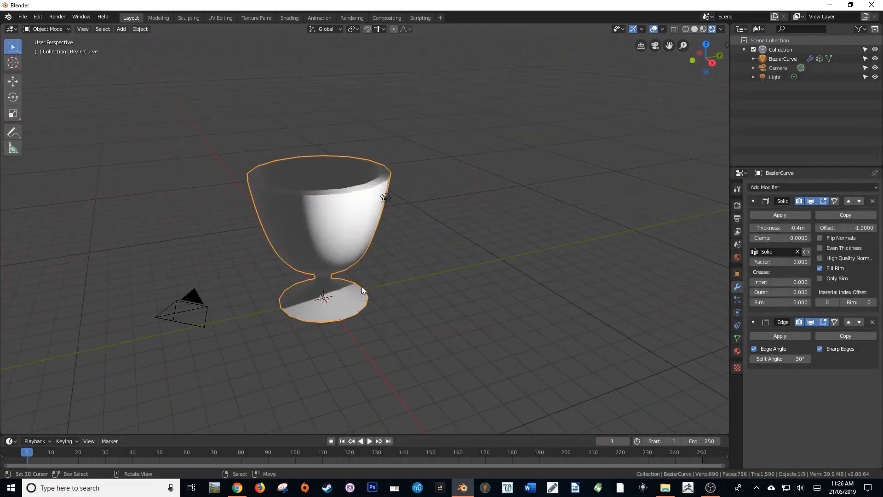
pyautogui.click(389, 203)
pyautogui.press('g')
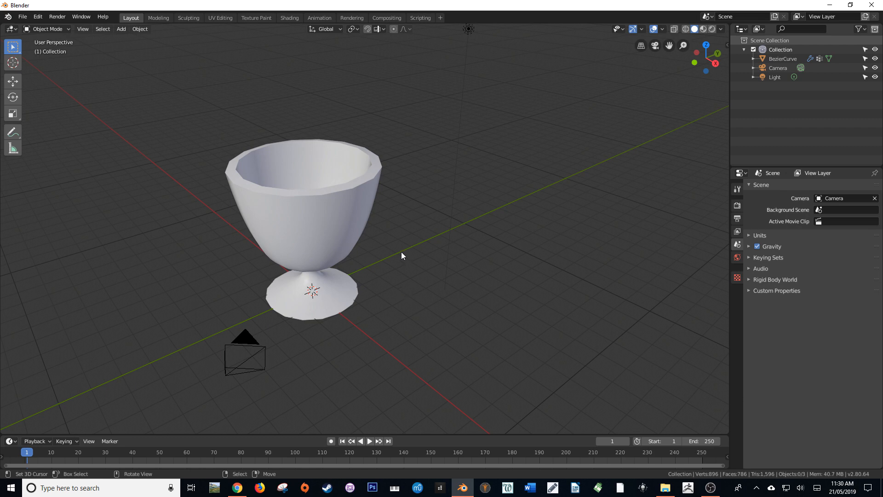
# View the finished goblet close up in front orthographic view.
pyautogui.keyDown('shift'); pyautogui.moveTo(401, 254); pyautogui.dragTo(428, 253, button='middle'); pyautogui.keyUp('shift')
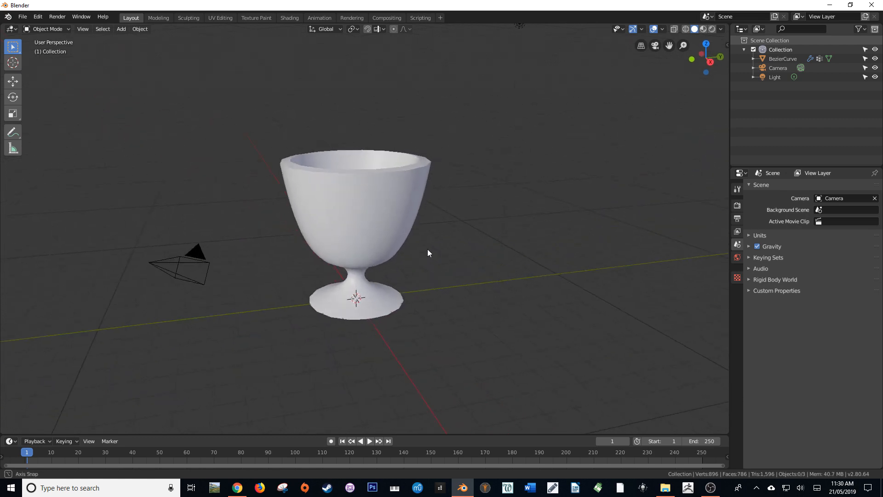
pyautogui.press('KP_1')
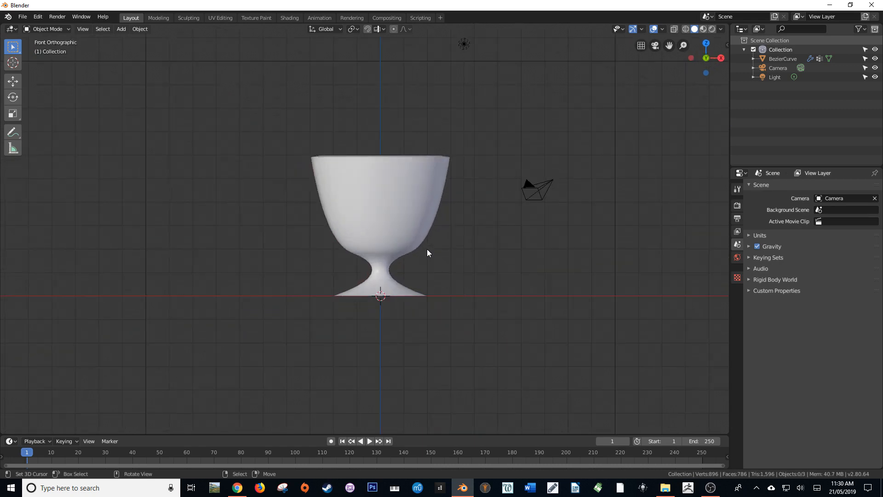
pyautogui.scroll(1, 428, 253)
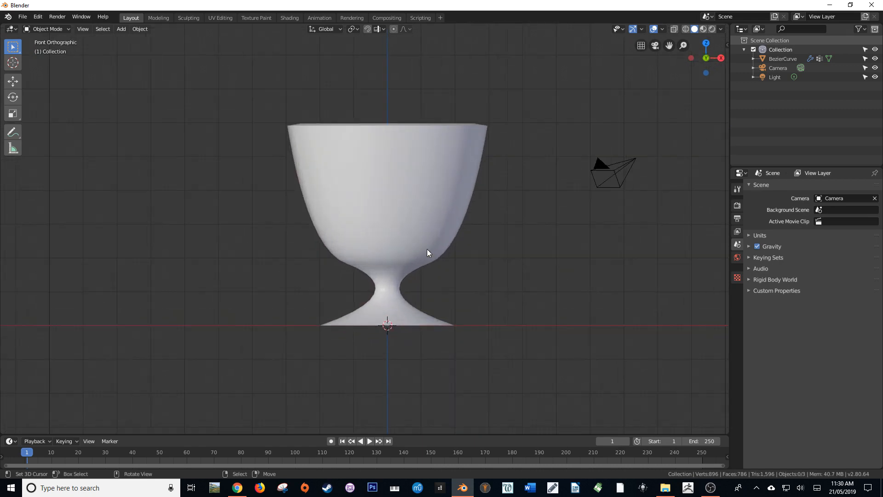
pyautogui.scroll(2, 440, 258)
pyautogui.keyDown('shift'); pyautogui.moveTo(440, 258); pyautogui.dragTo(436, 264, button='middle'); pyautogui.keyUp('shift')
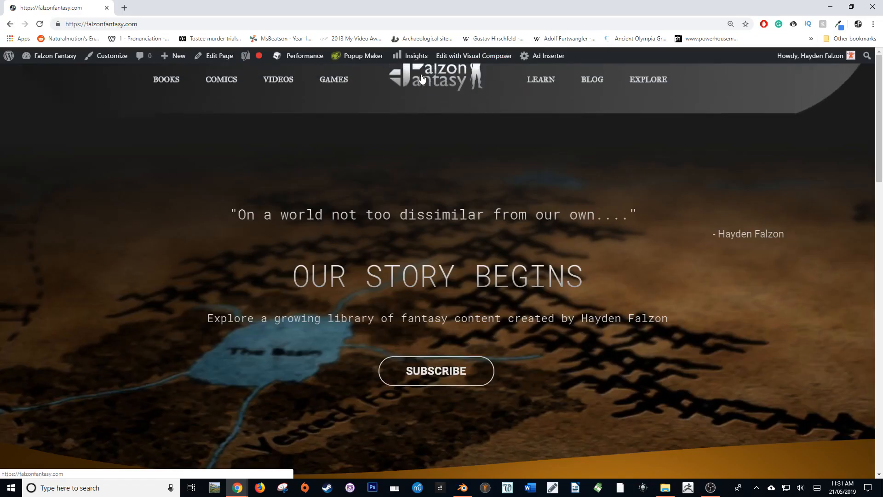
# Switch to Chrome and open the Tutorials page under Learn on the Falzon Fantasy website to see the latest tutorial.
pyautogui.moveTo(555, 95)
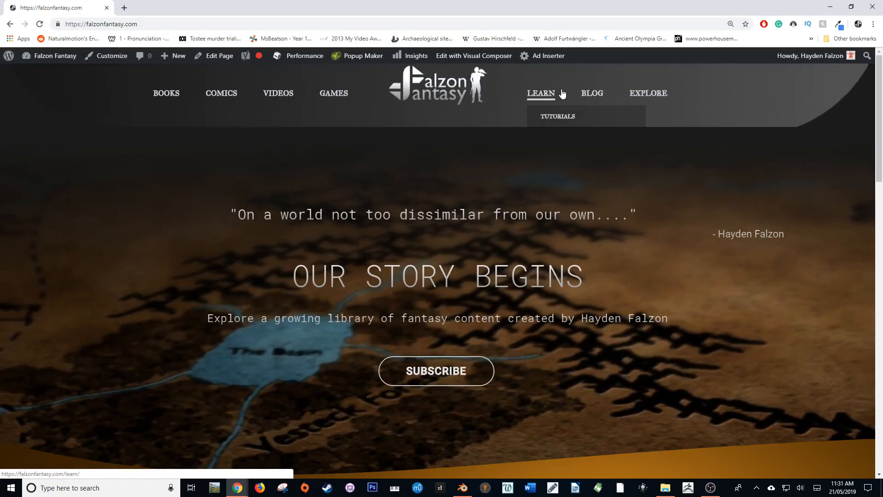
pyautogui.click(550, 116)
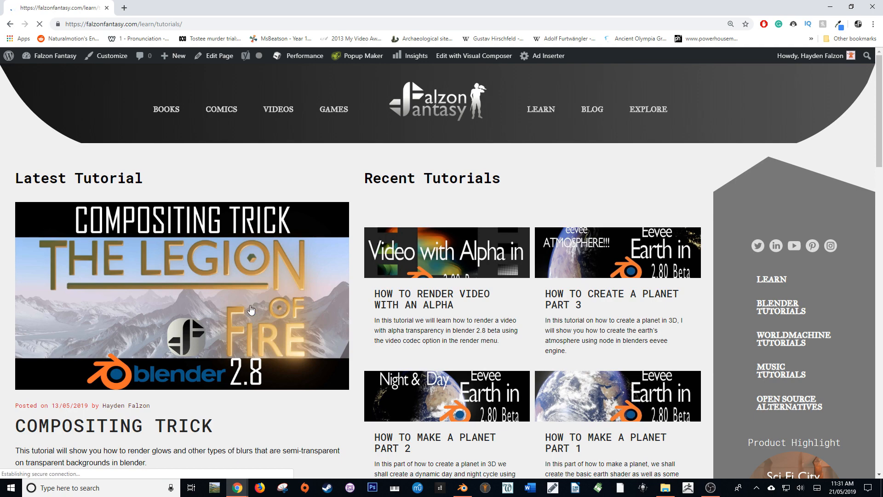
pyautogui.scroll(-2, 269, 274)
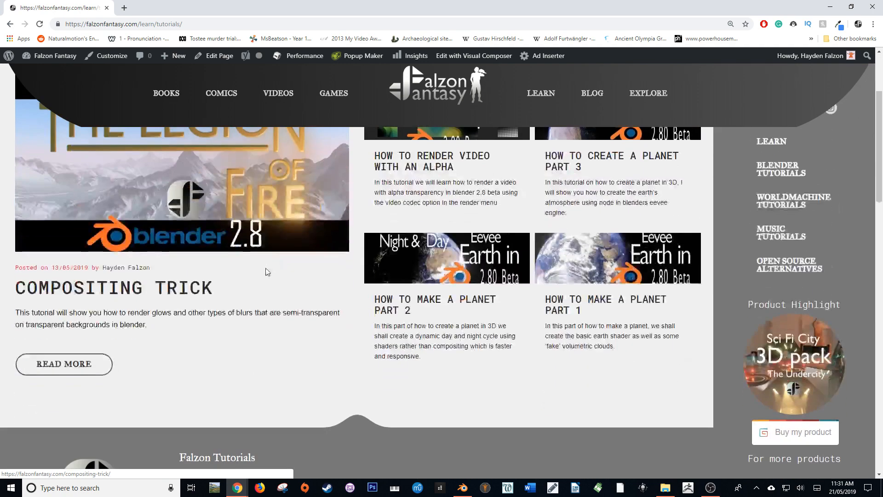
pyautogui.scroll(2, 211, 281)
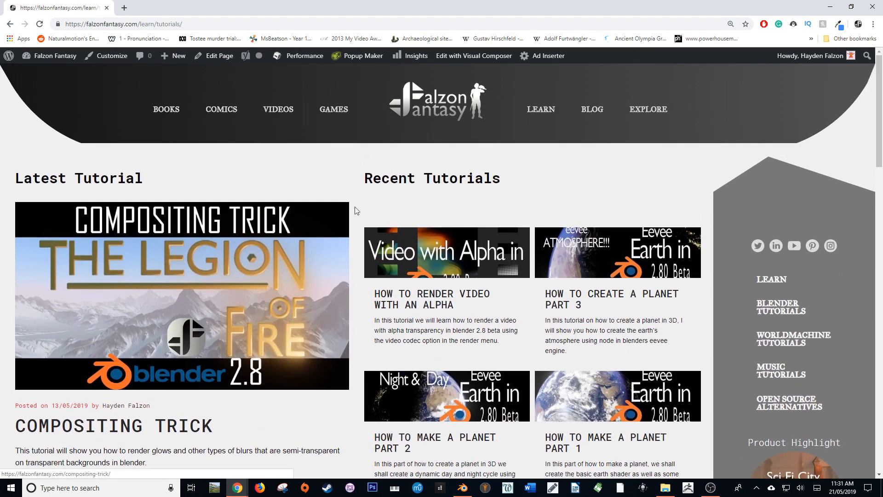
# Browse the tutorial categories further down the page and open the full Blender Tutorials listing.
pyautogui.scroll(-9, 449, 214)
pyautogui.scroll(-4, 437, 223)
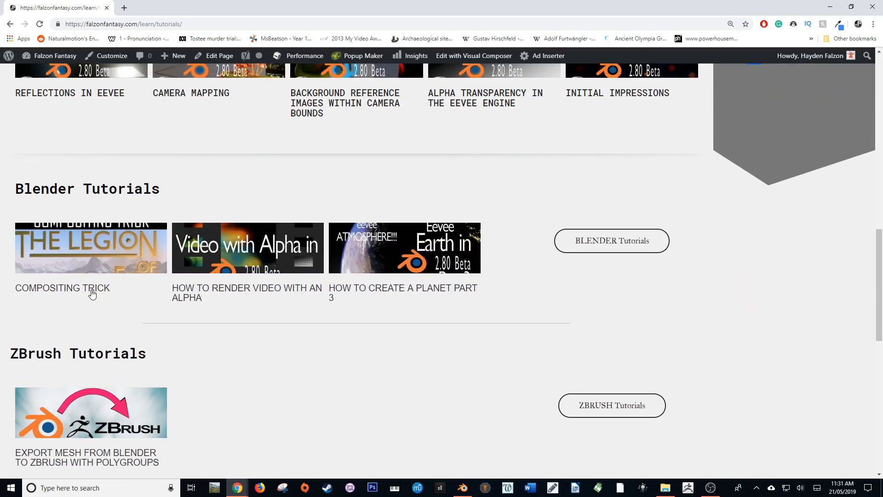
pyautogui.scroll(-2, 107, 331)
pyautogui.scroll(-2, 107, 331)
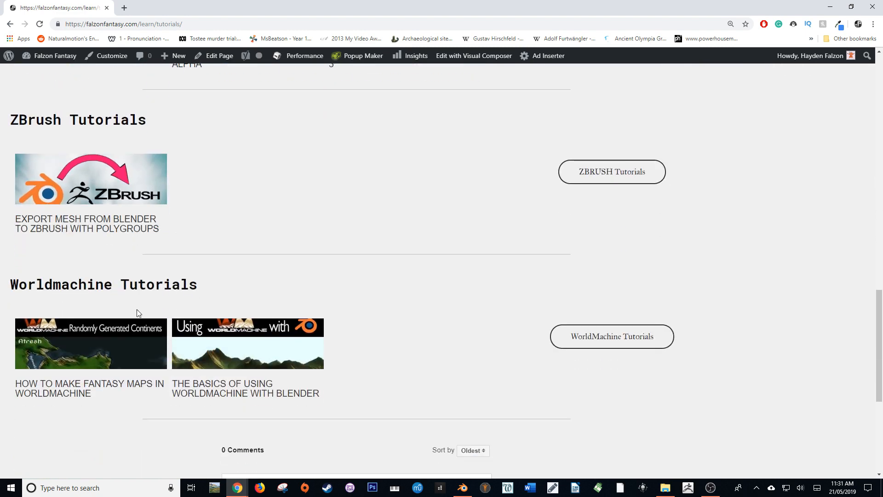
pyautogui.scroll(4, 638, 269)
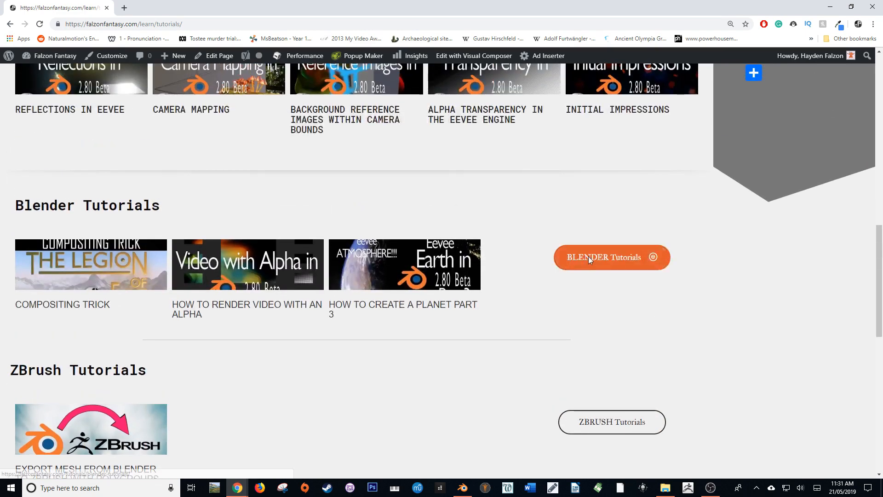
pyautogui.click(590, 256)
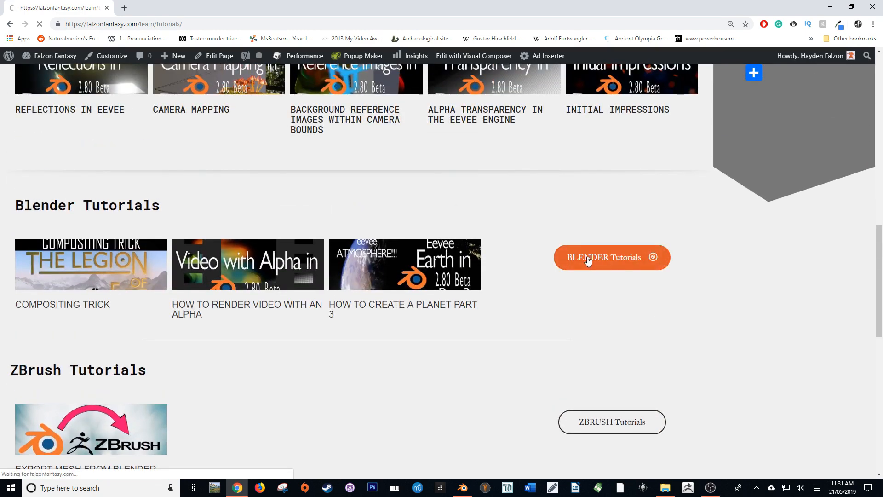